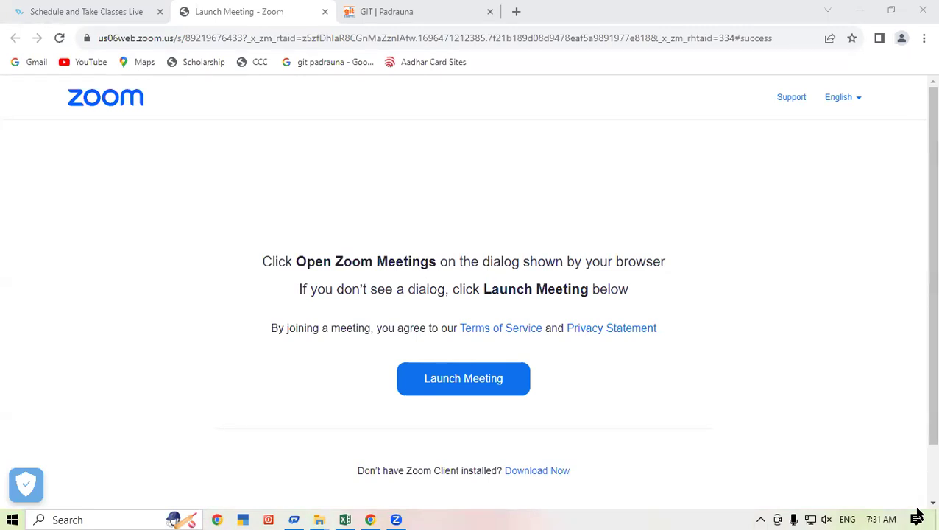
Step: Switch to the TAX INVOICE BY SK workbook in Excel and examine the customer name, date, address and invoice number fields
left_click(345, 518)
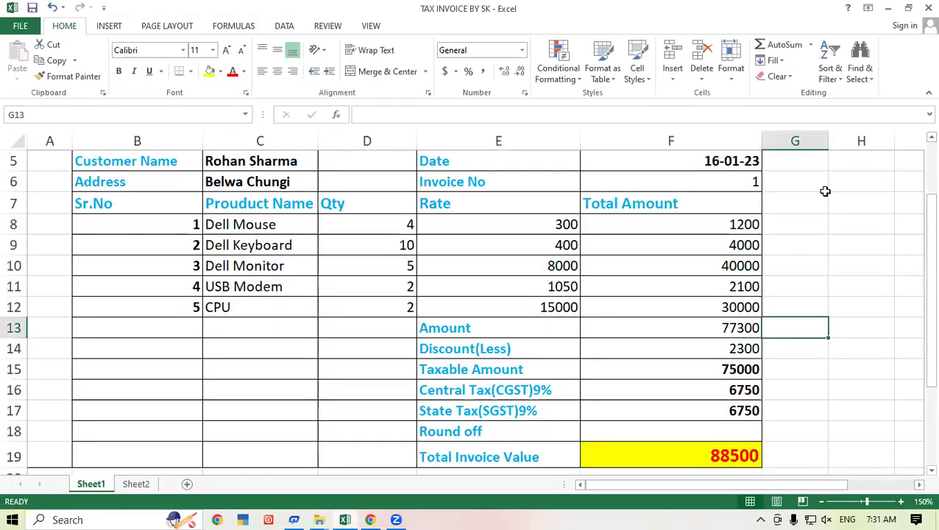
left_click_drag(917, 216, 924, 144)
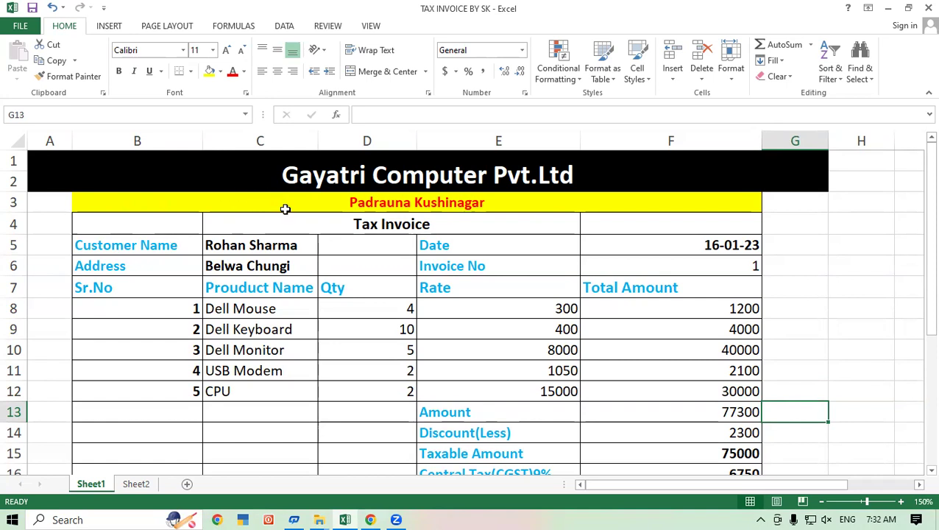
left_click(286, 245)
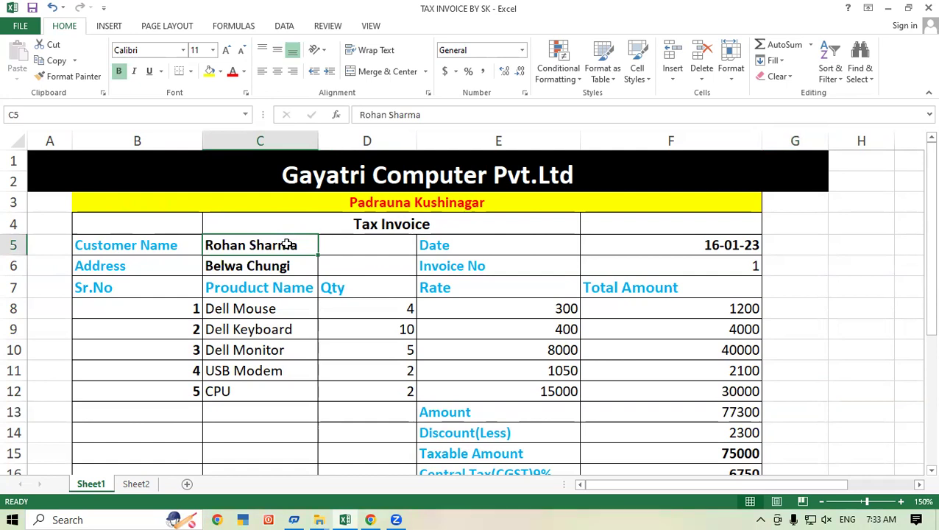
left_click(485, 246)
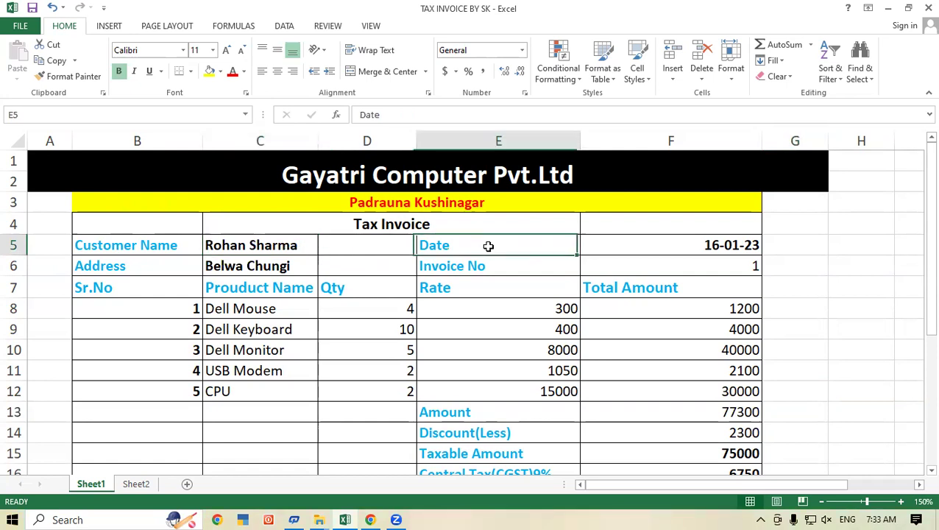
left_click(696, 242)
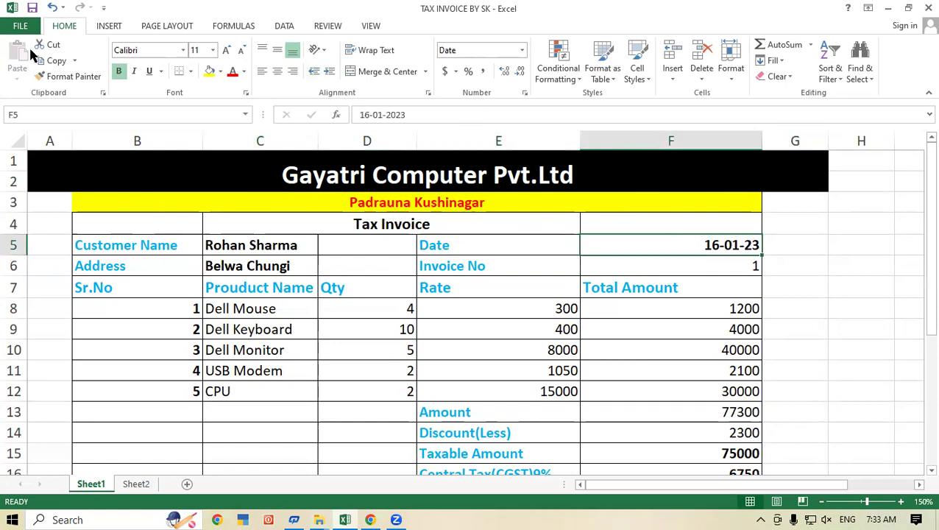
left_click(168, 263)
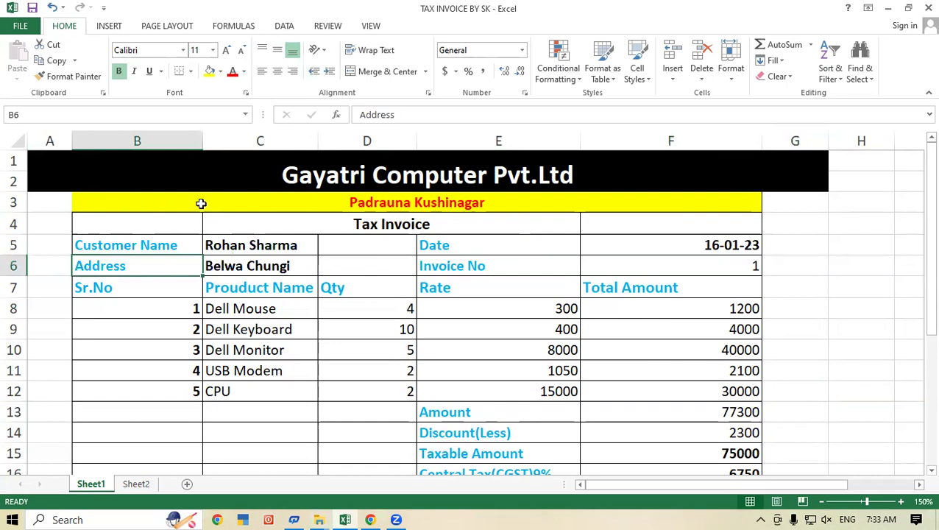
left_click(284, 270)
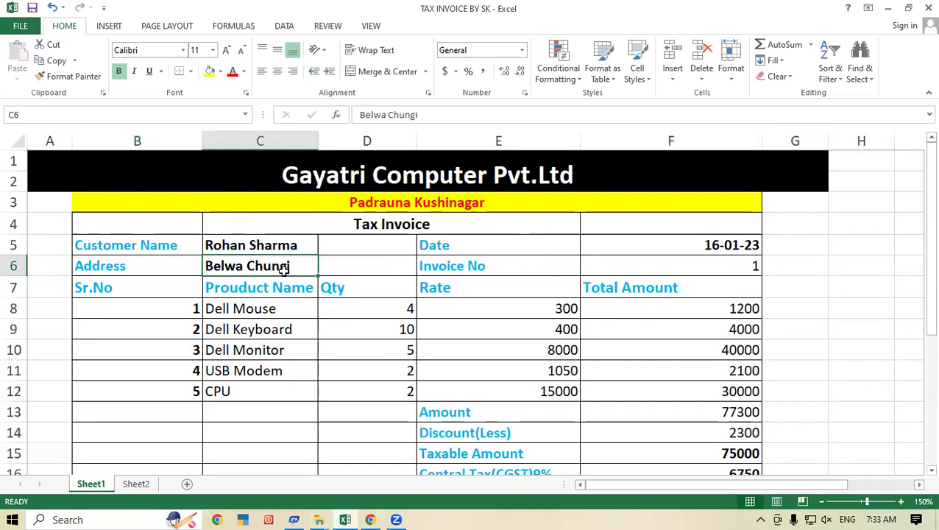
left_click(505, 263)
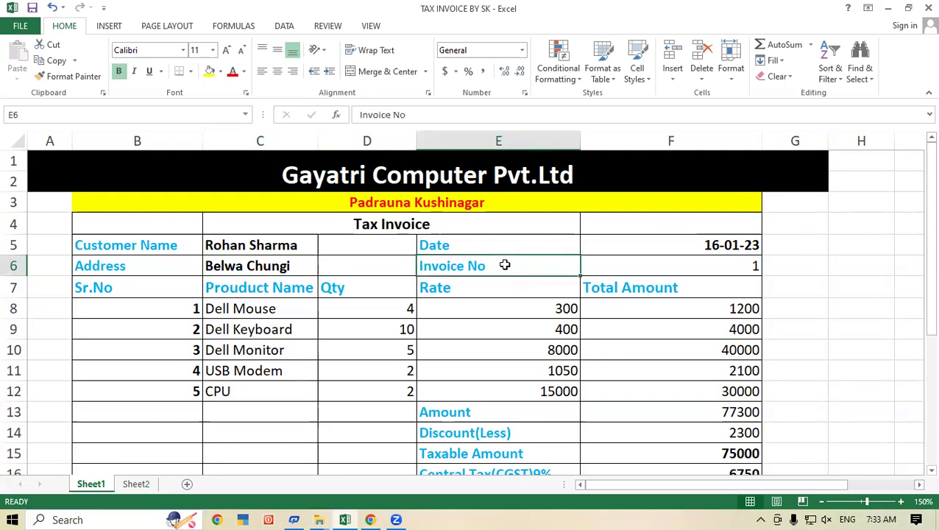
left_click(726, 261)
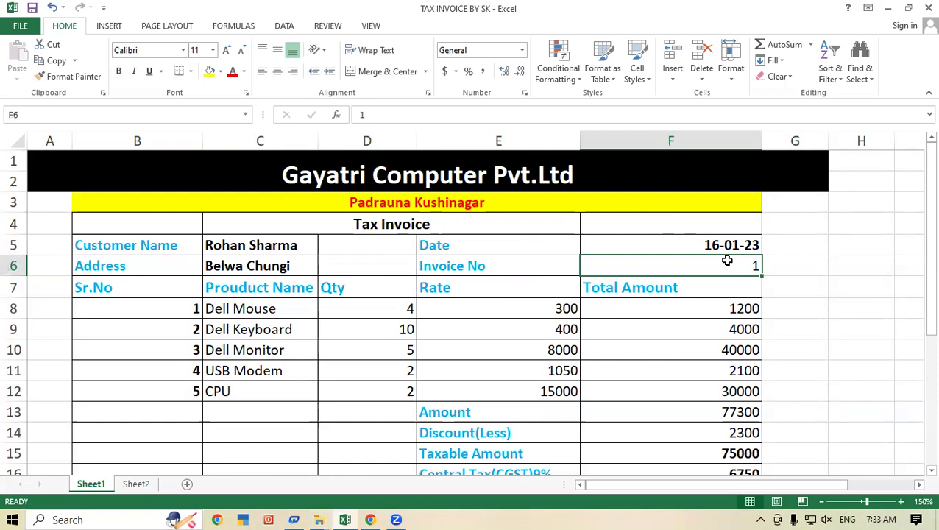
Step: Examine the serial number column and the five product names from Dell Mouse to CPU in rows 8 to 12
left_click(110, 287)
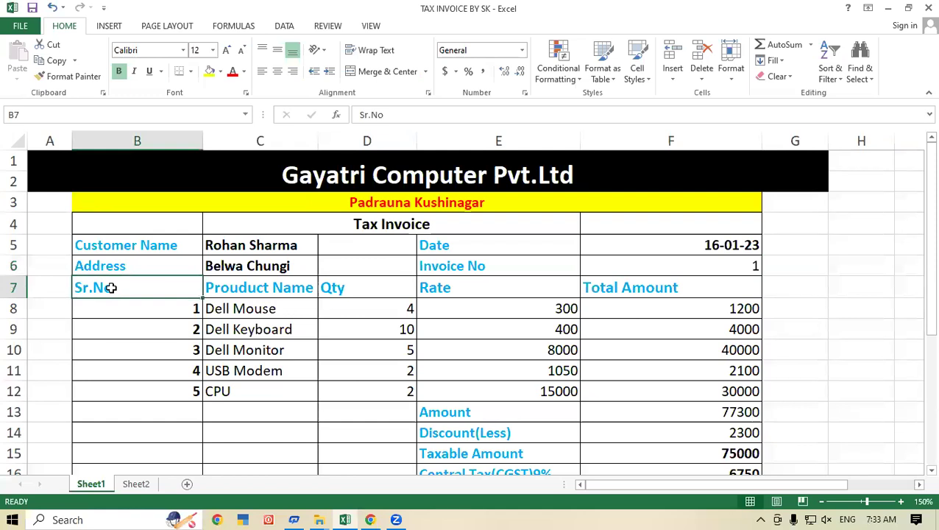
left_click(150, 305)
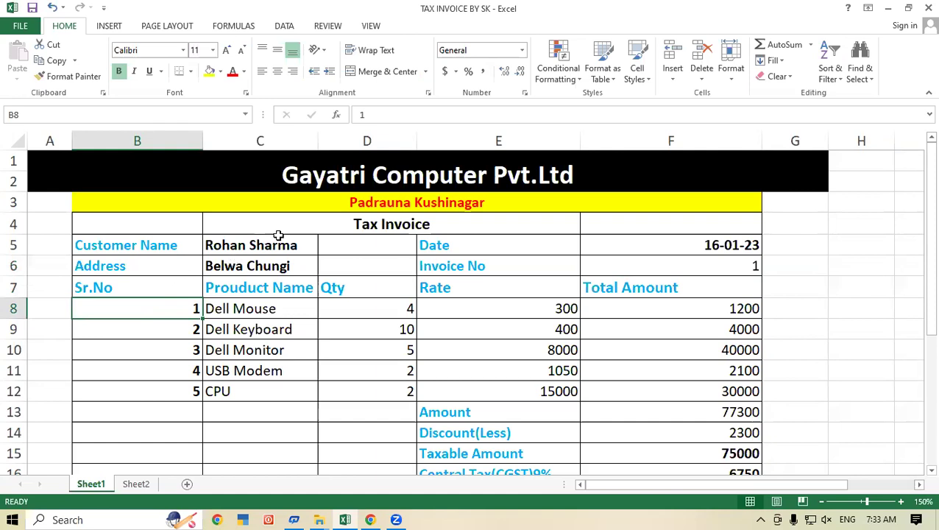
left_click(251, 288)
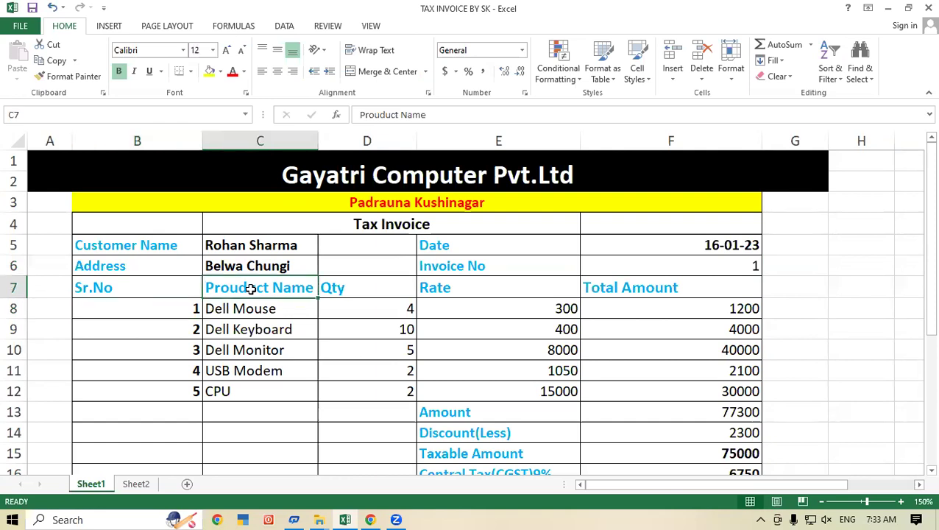
left_click(248, 309)
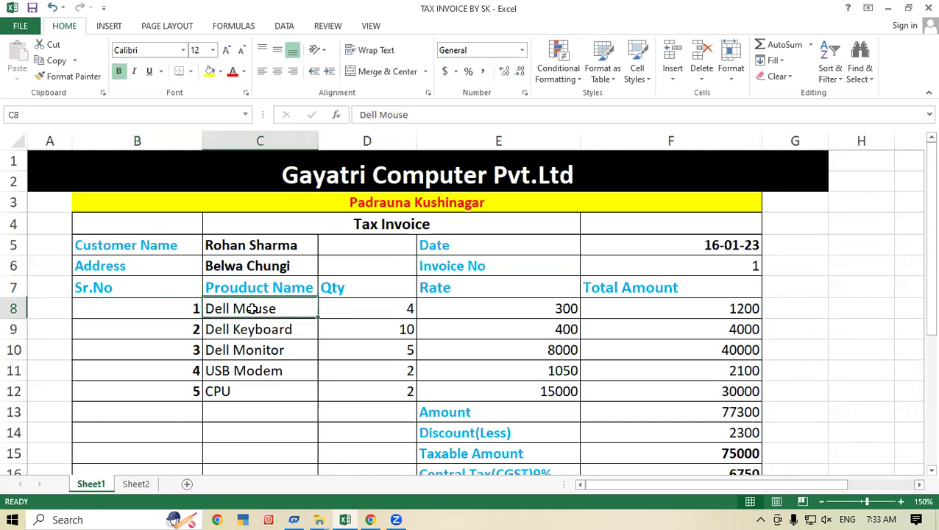
left_click(259, 329)
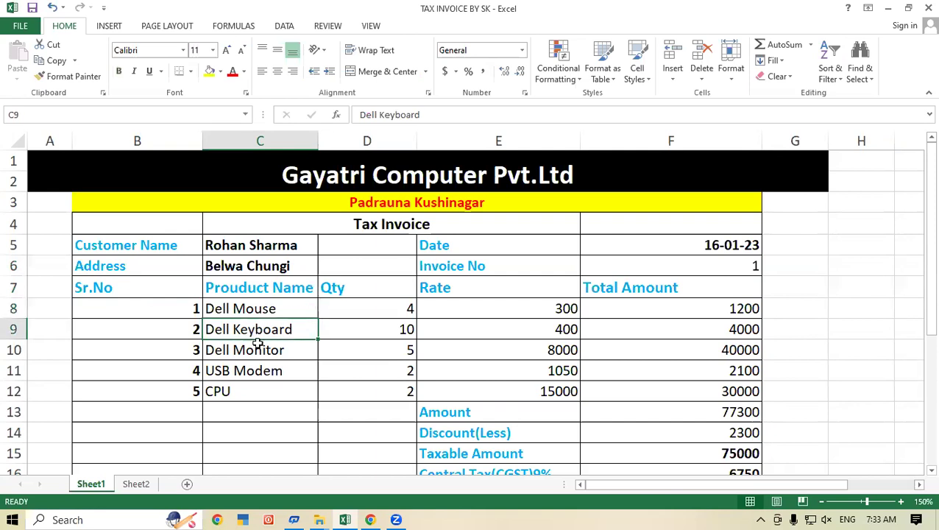
left_click(254, 354)
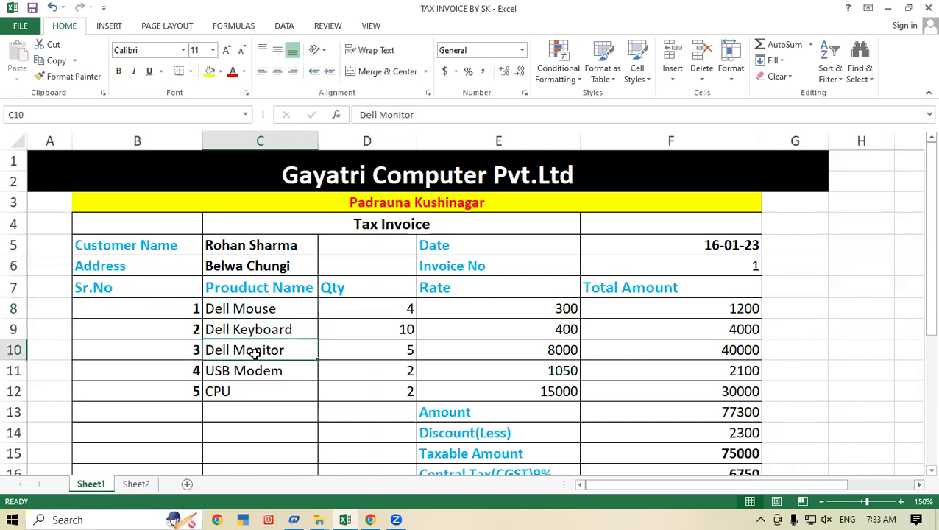
left_click(278, 368)
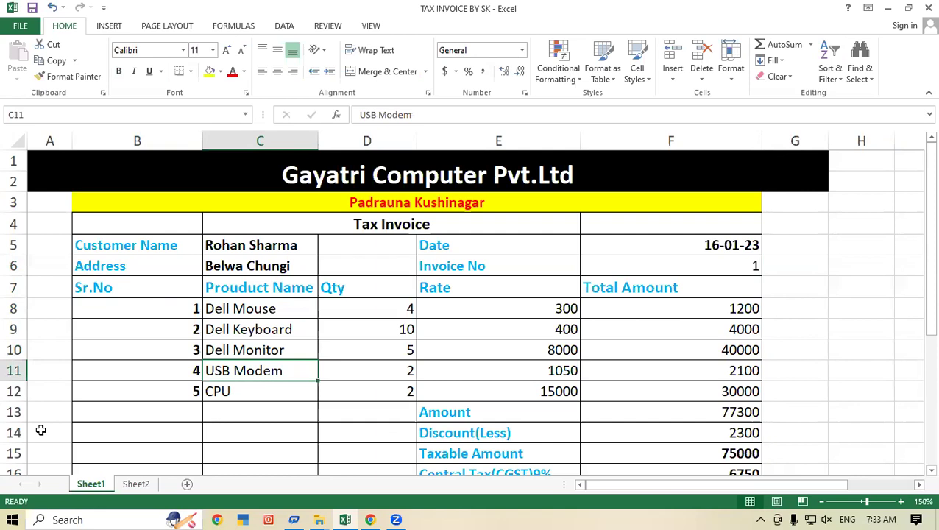
left_click(254, 391)
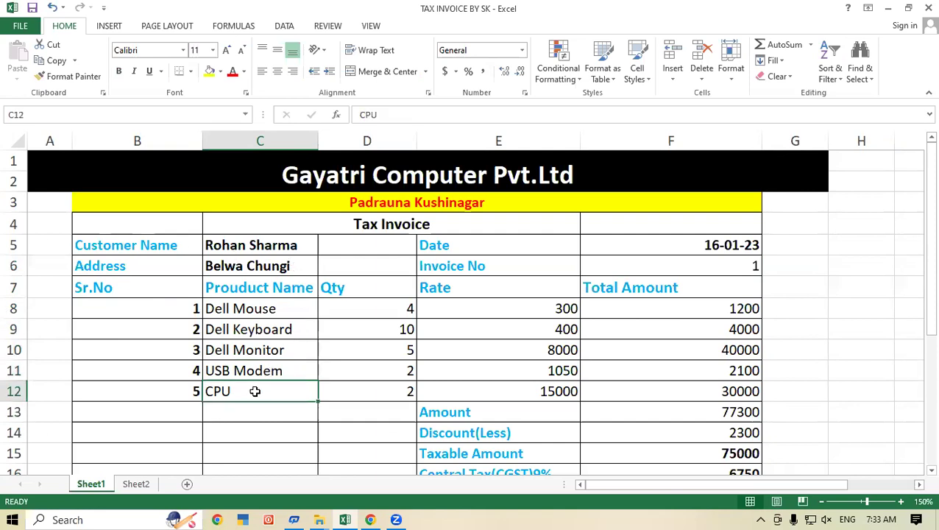
Step: Examine the Qty column entries for each product and the Rate column heading
left_click(359, 284)
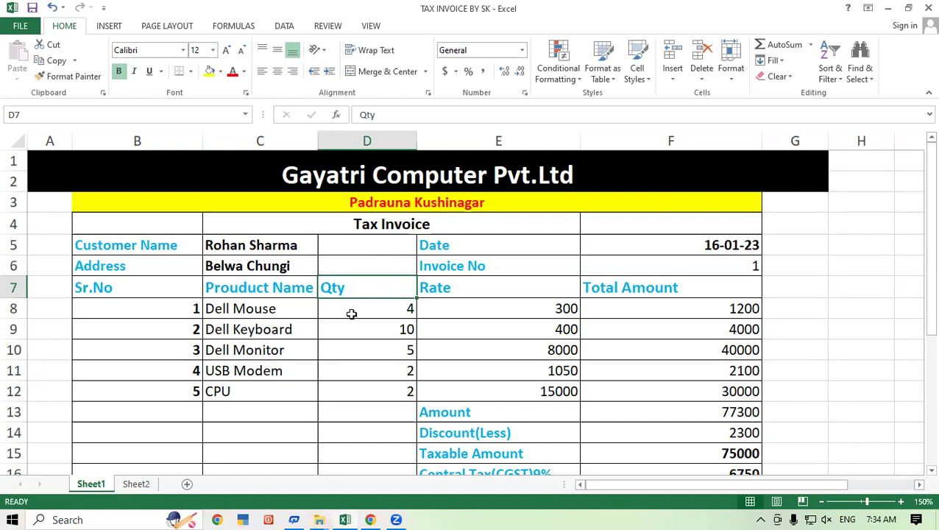
left_click(363, 305)
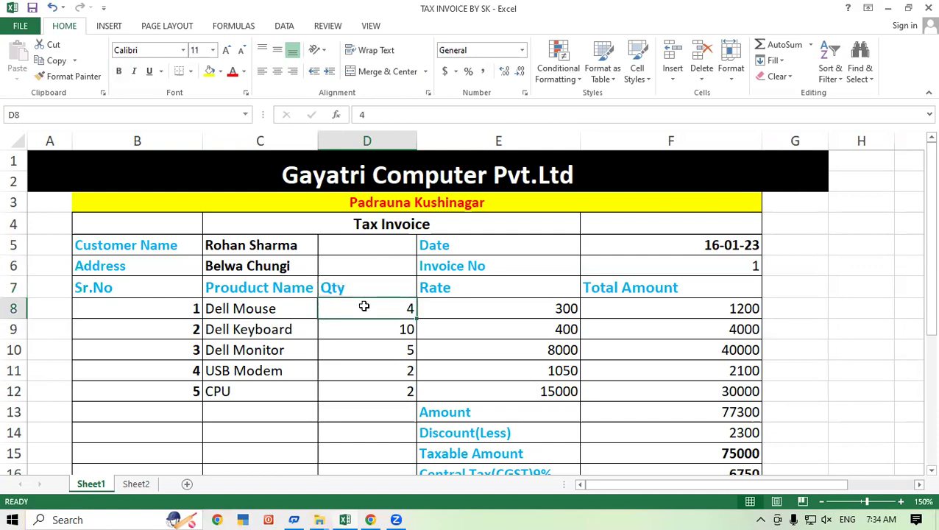
left_click(371, 329)
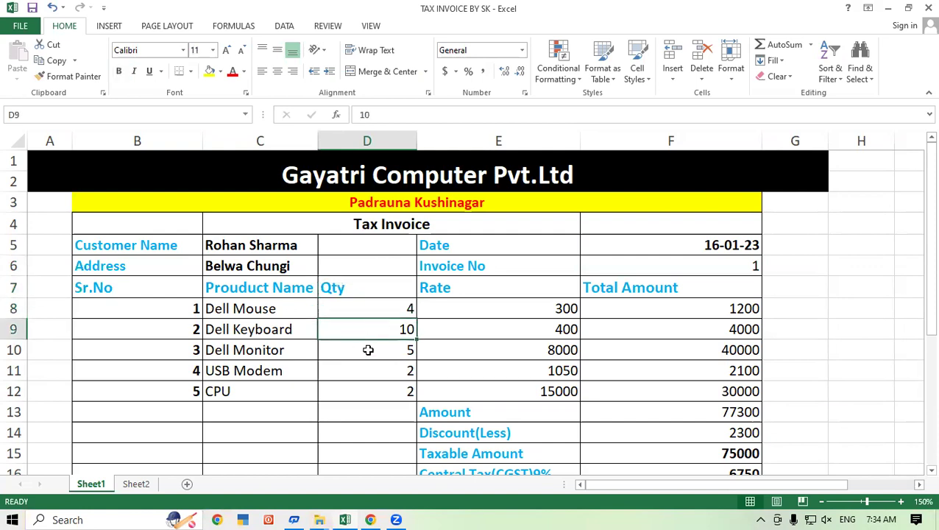
left_click(368, 349)
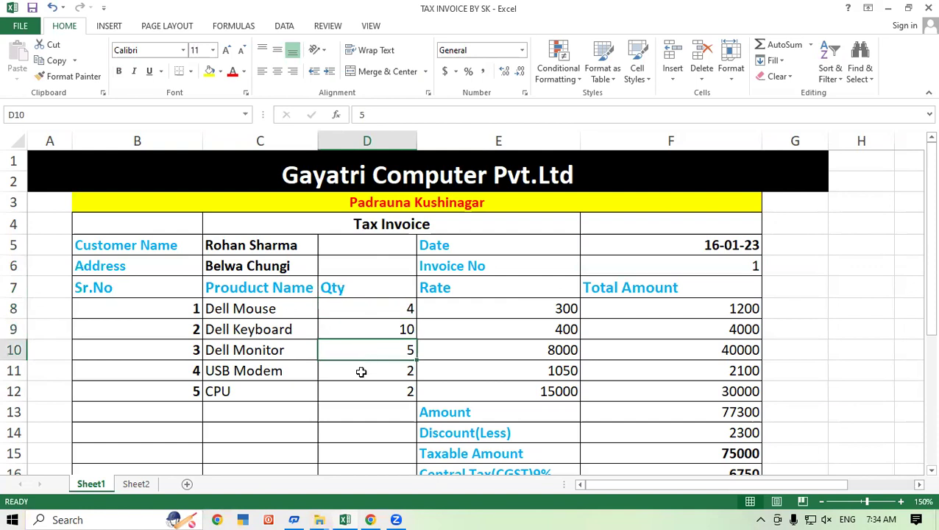
left_click(361, 372)
left_click(371, 389)
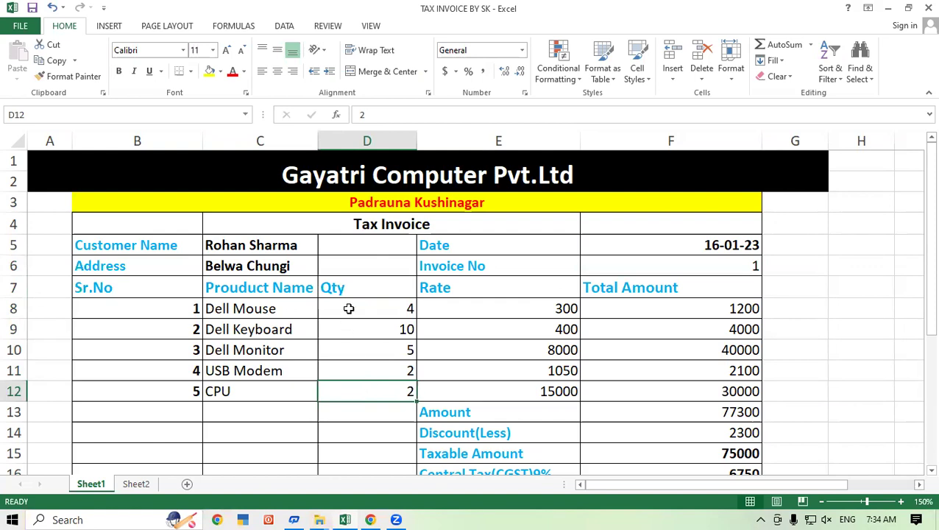
left_click(345, 283)
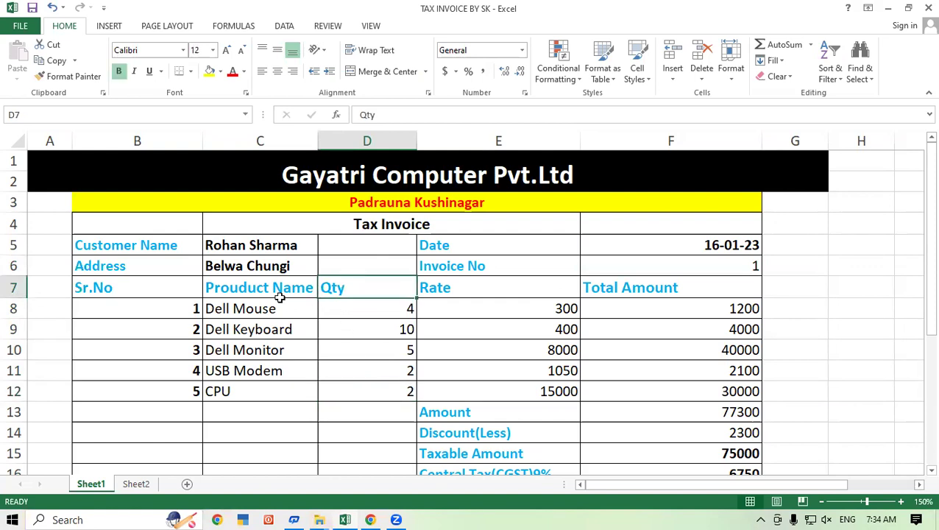
left_click(361, 306)
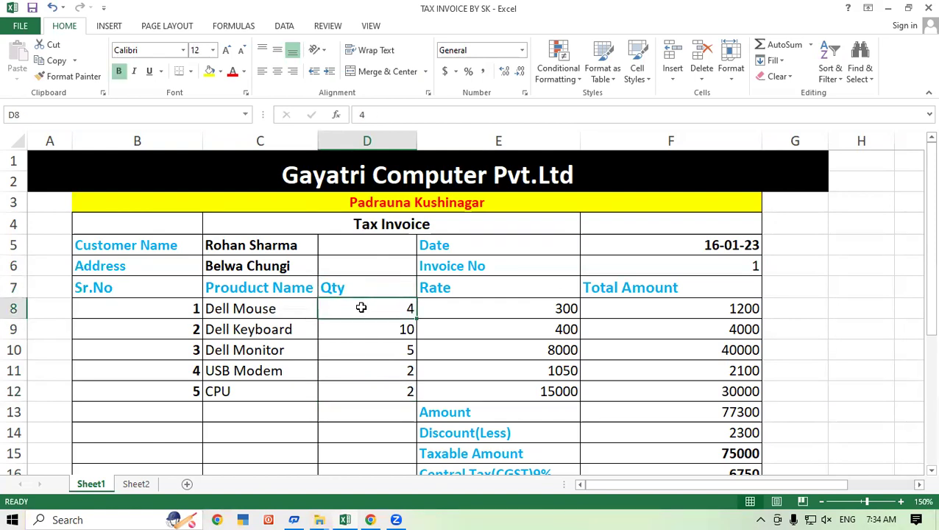
left_click(465, 287)
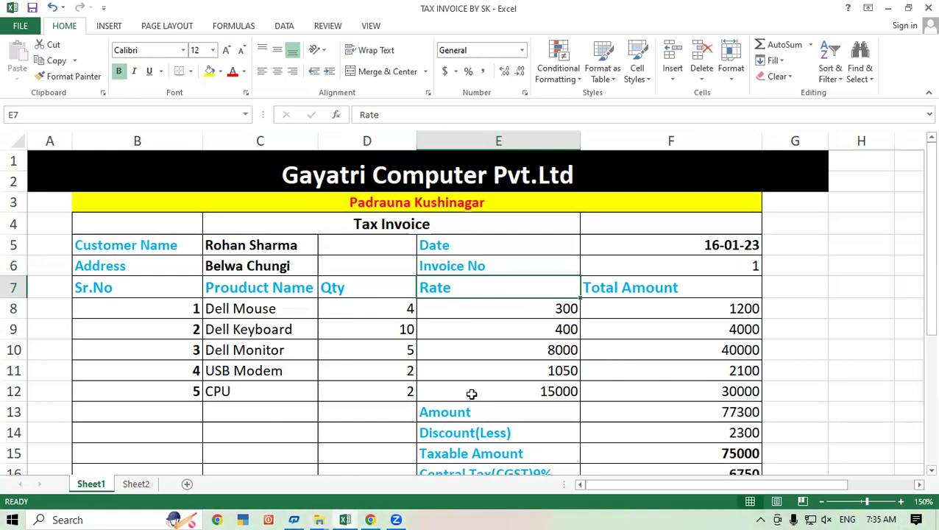
Step: Clear the contents of F8:G21, covering all the total amounts, discount, taxes and total invoice value
left_click(830, 315)
left_click_drag(794, 431, 678, 309)
left_click(869, 347)
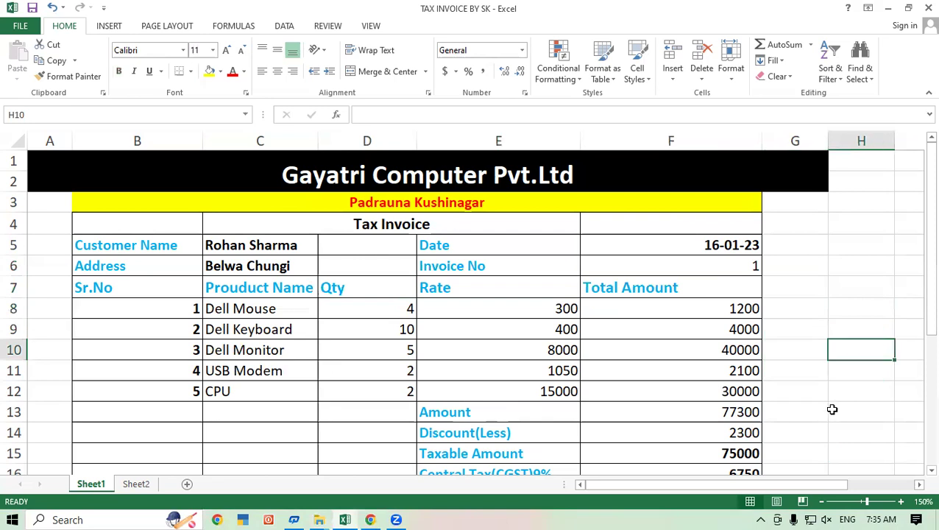
left_click_drag(930, 245, 928, 337)
left_click_drag(773, 435, 655, 250)
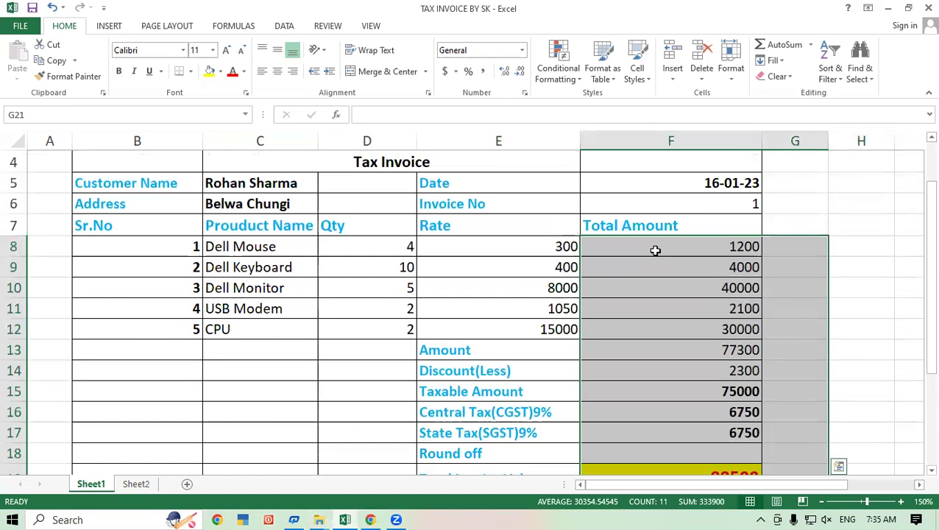
scroll(655, 250, "down", 3)
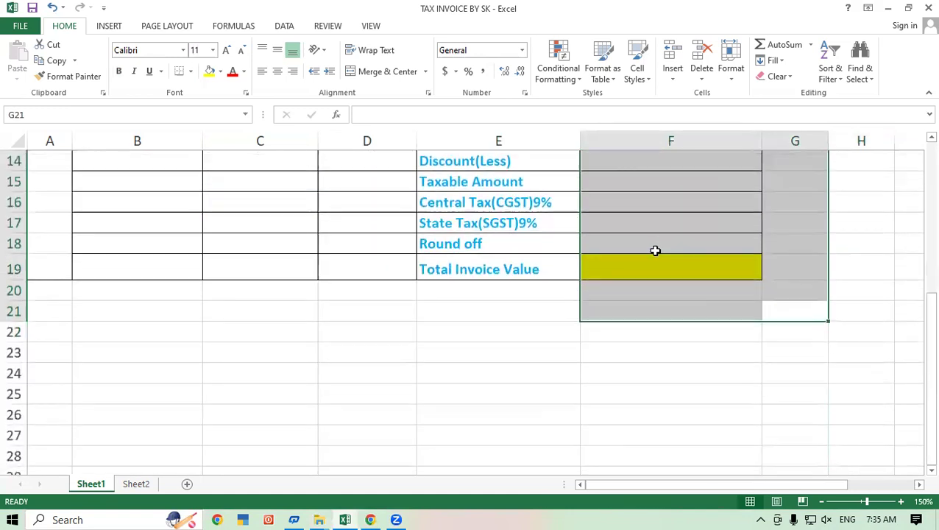
left_click_drag(918, 333, 912, 208)
left_click(817, 204)
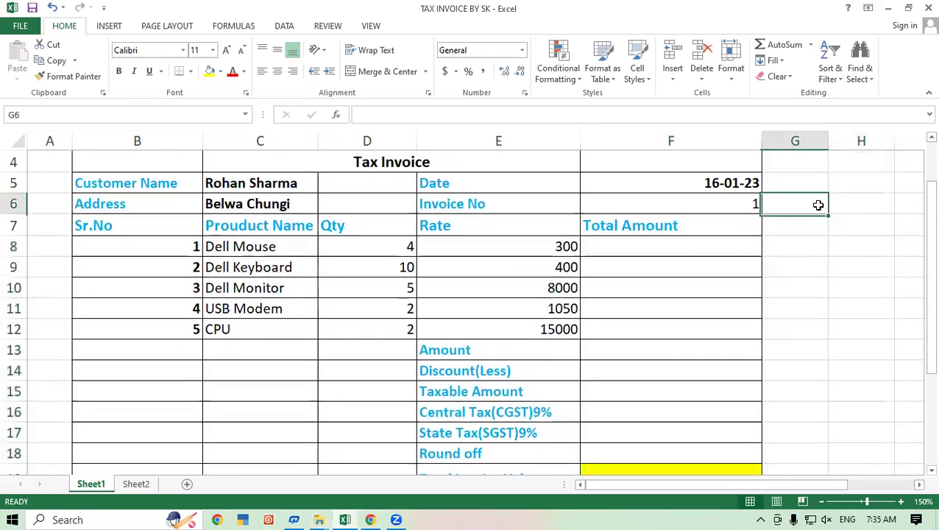
Step: Calculate the Dell Mouse total amount in F8 by multiplying quantity by rate with =D8*E8
left_click(360, 226)
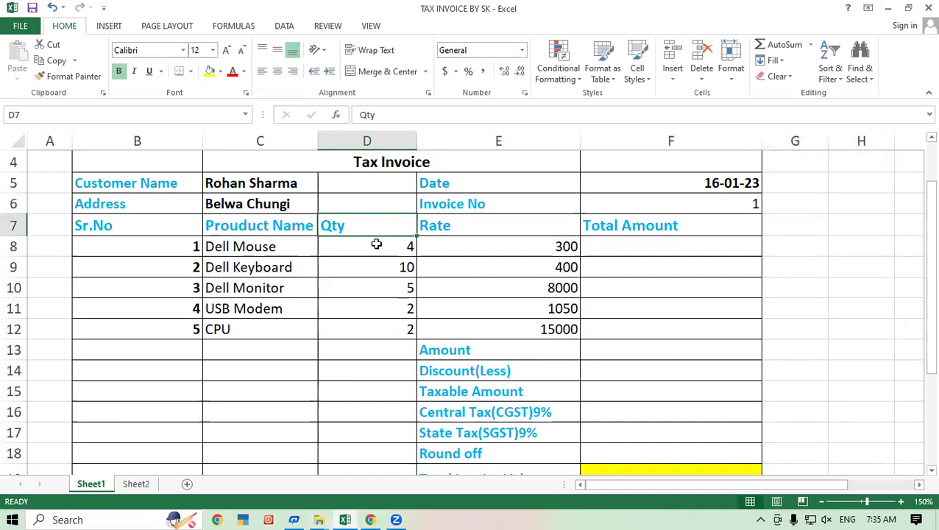
left_click(443, 218)
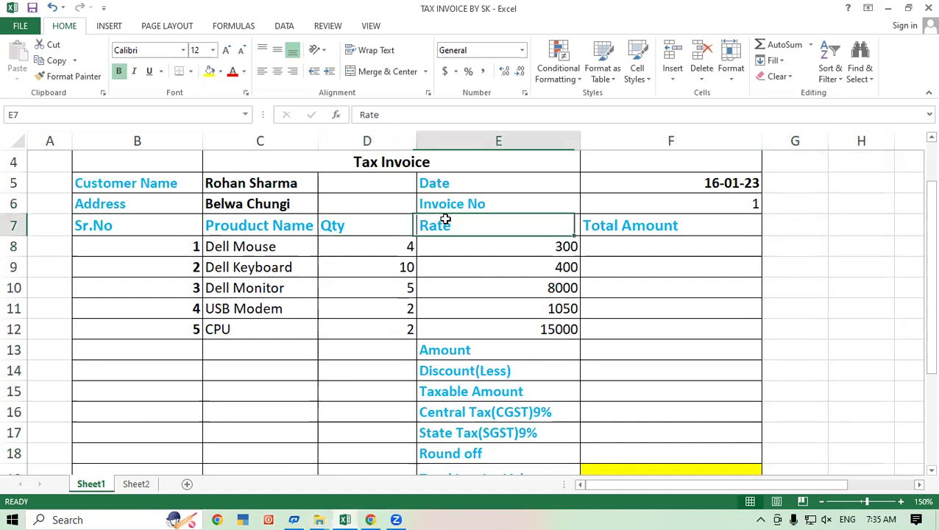
left_click(641, 249)
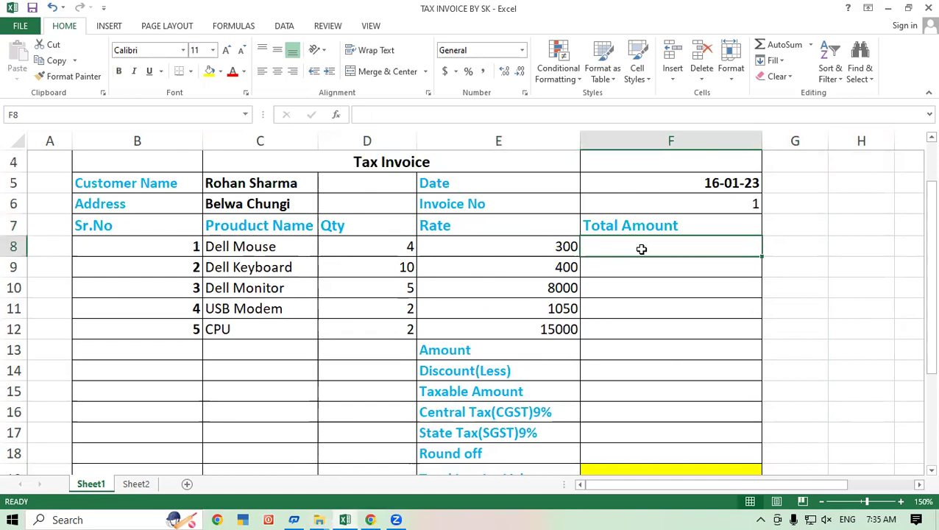
type("=")
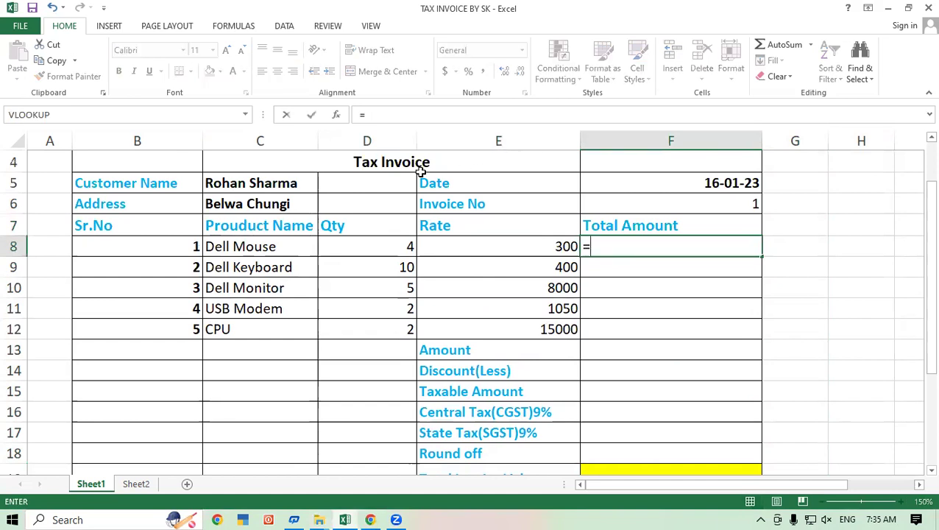
left_click(359, 247)
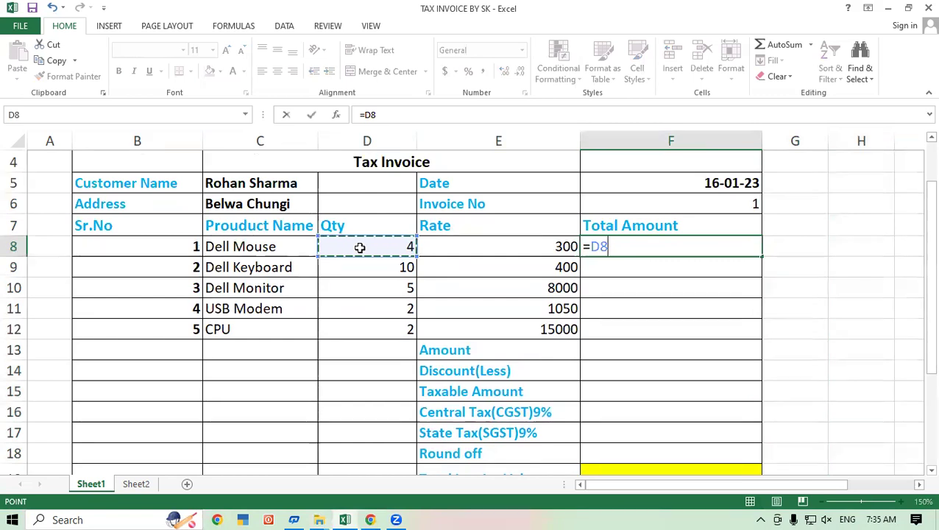
type("*")
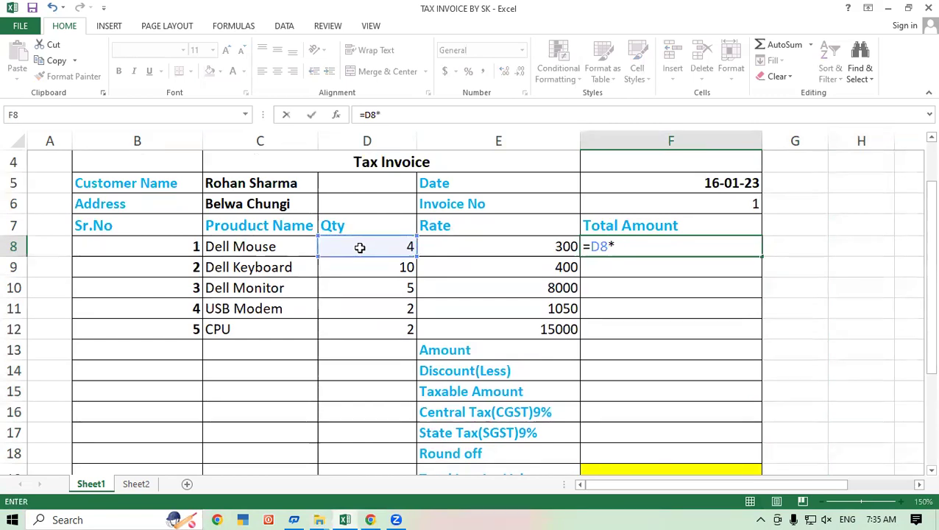
left_click(447, 240)
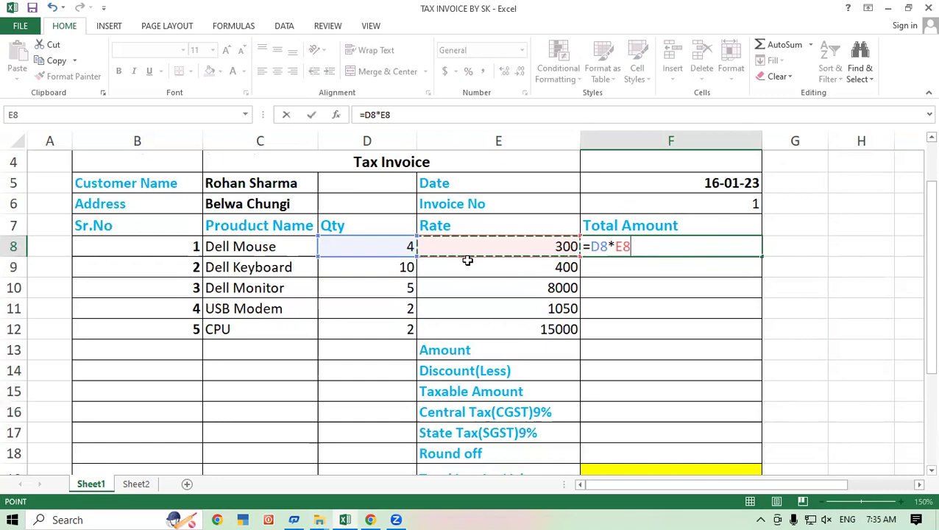
key("Return")
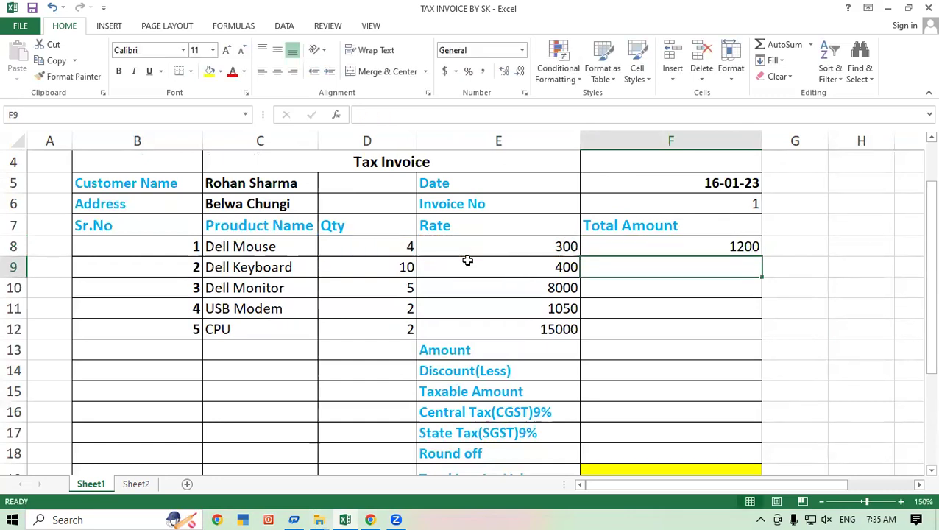
Step: Fill the F8 total amount formula down through F12 for the remaining four products
left_click(683, 240)
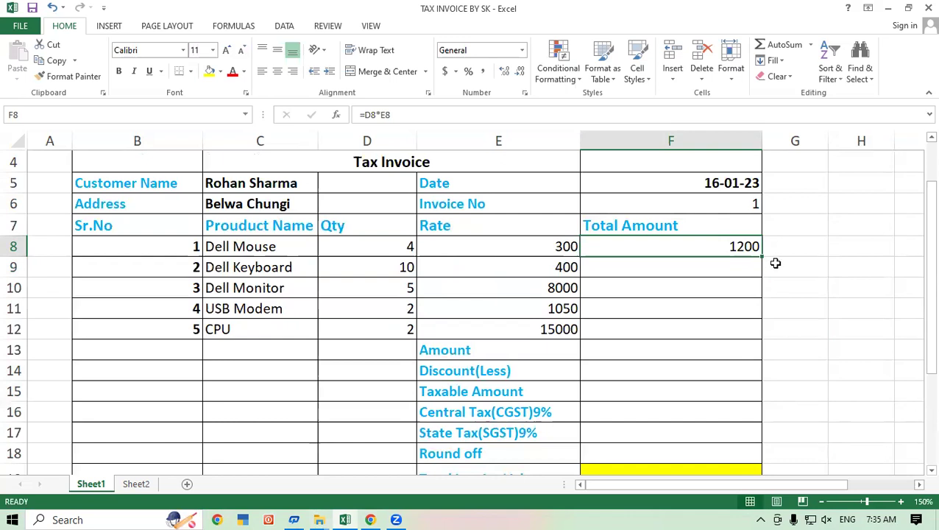
left_click_drag(762, 256, 781, 333)
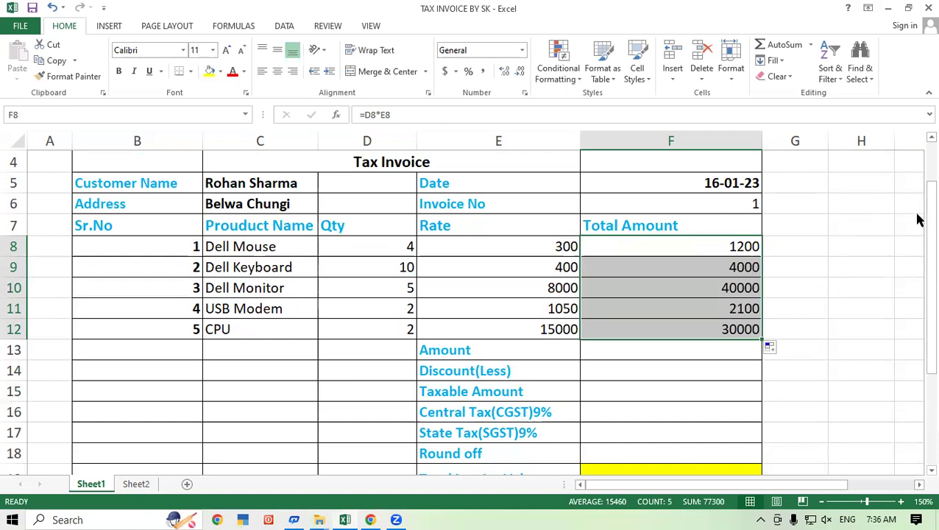
left_click_drag(918, 205, 917, 177)
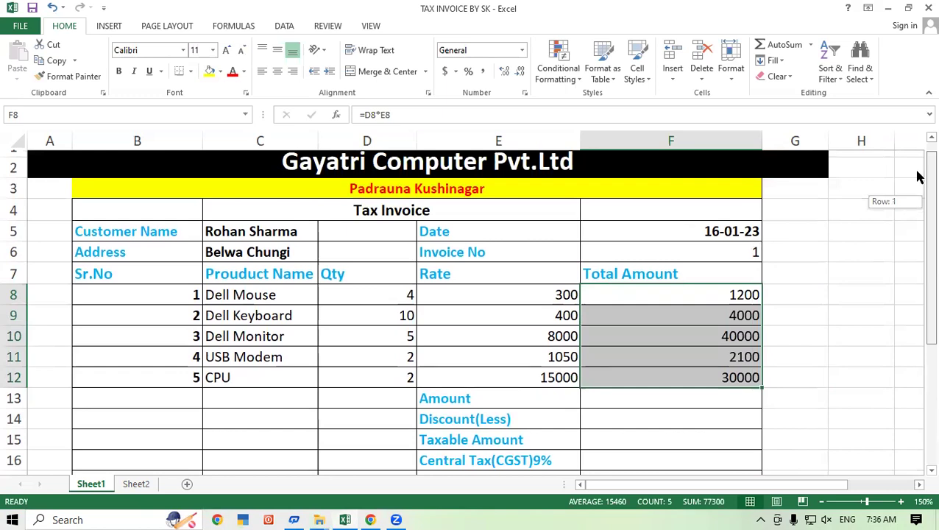
left_click_drag(918, 176, 918, 167)
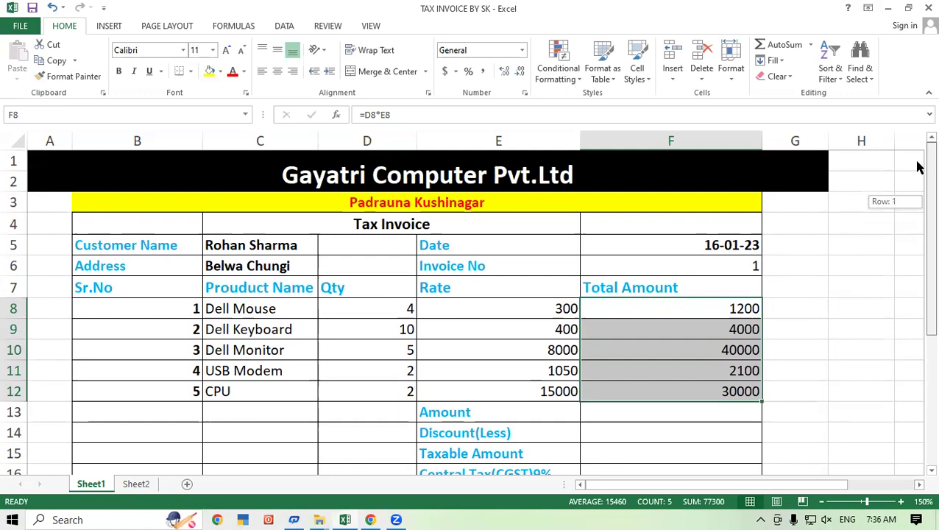
left_click_drag(918, 167, 918, 167)
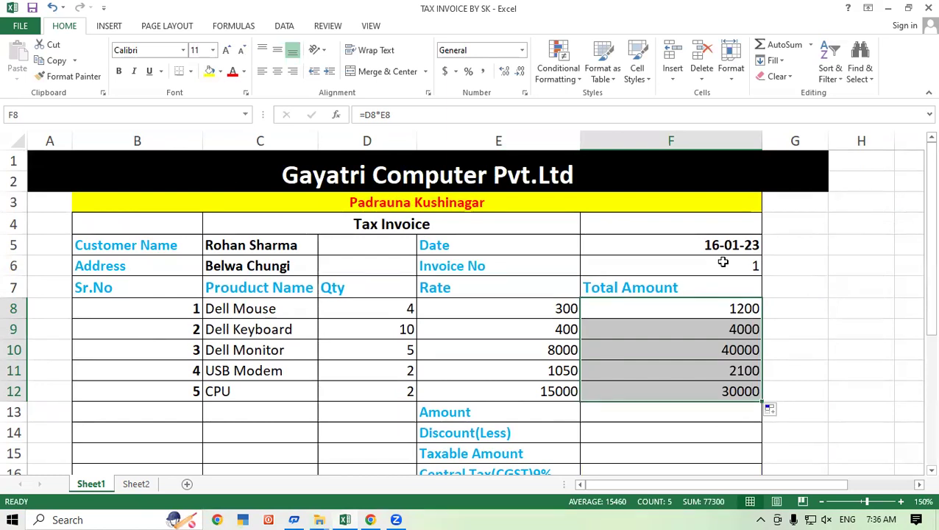
left_click_drag(918, 253, 917, 284)
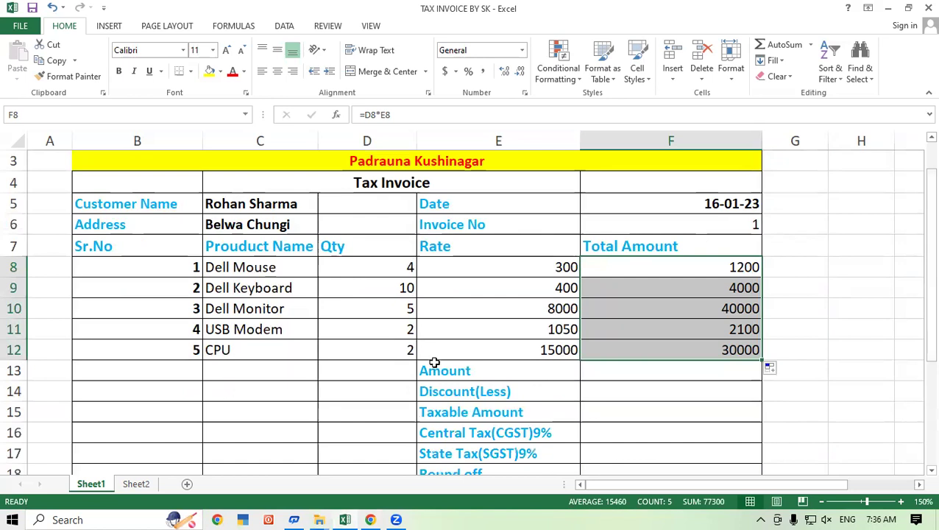
Step: Set the Dell Mouse rate in E8 to 400
left_click(502, 371)
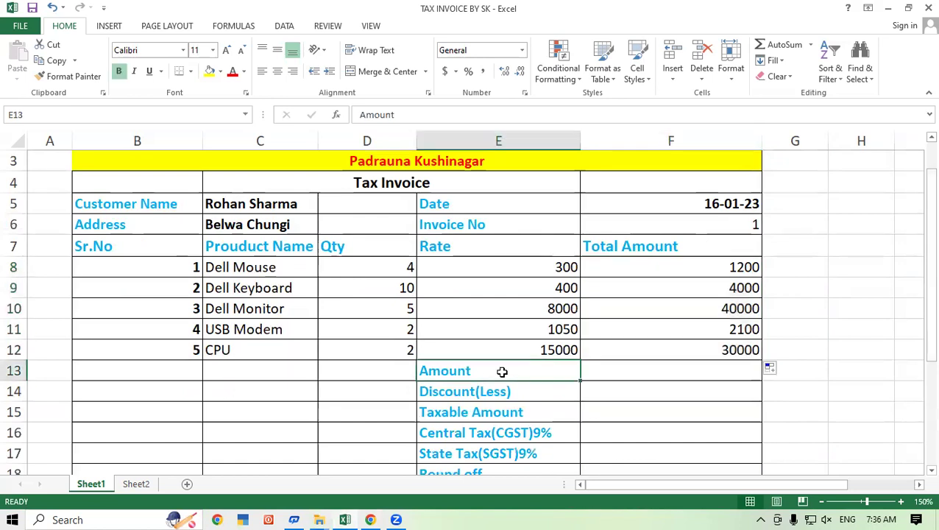
left_click(910, 265)
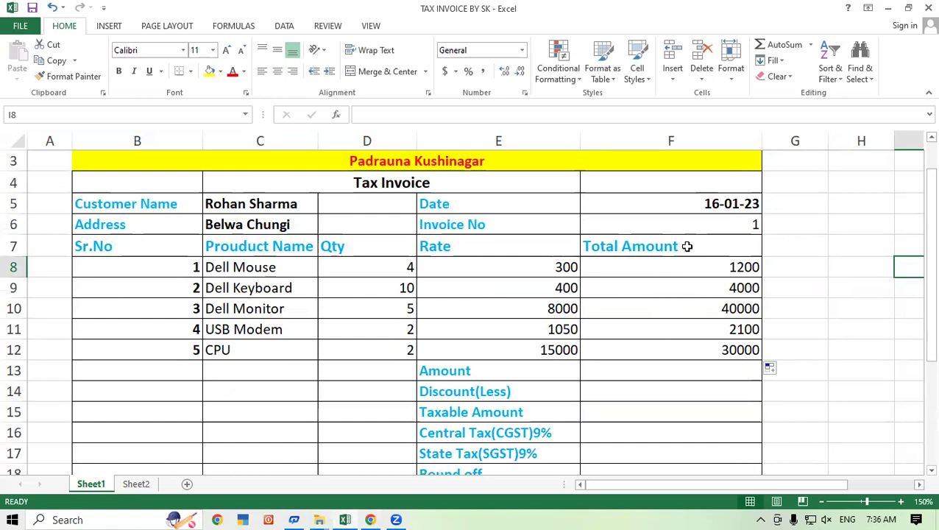
left_click(460, 261)
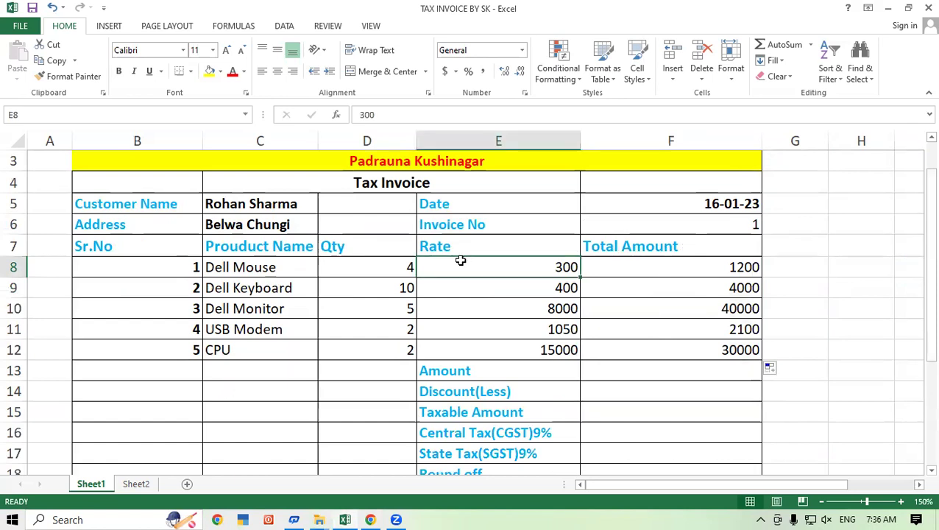
type("400")
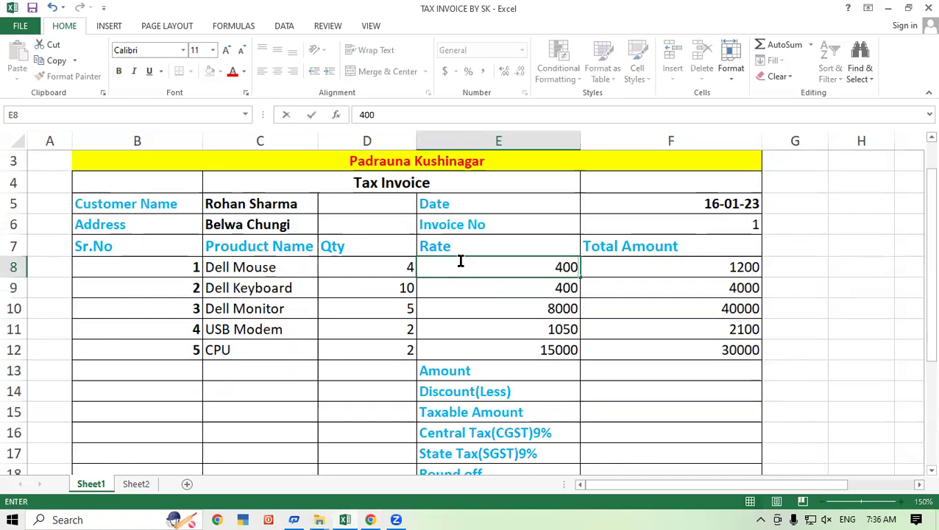
key("Return")
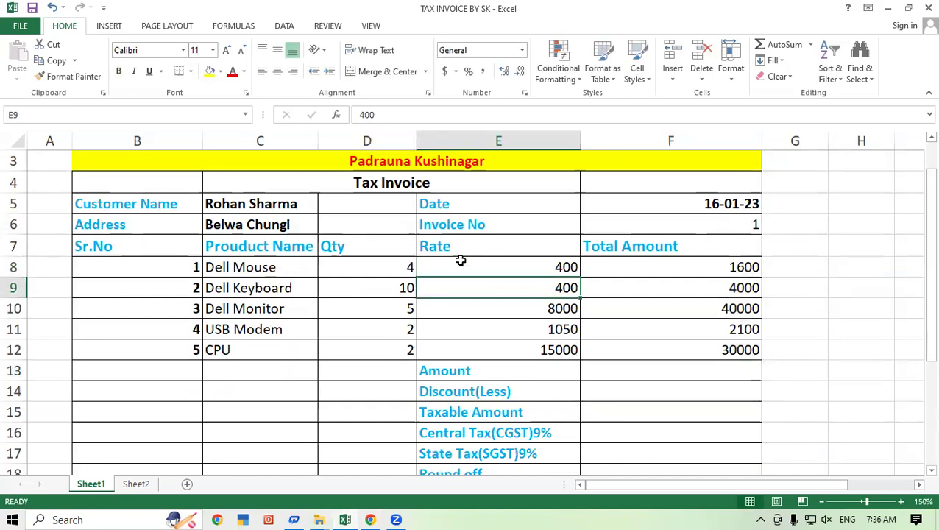
left_click_drag(454, 261, 479, 360)
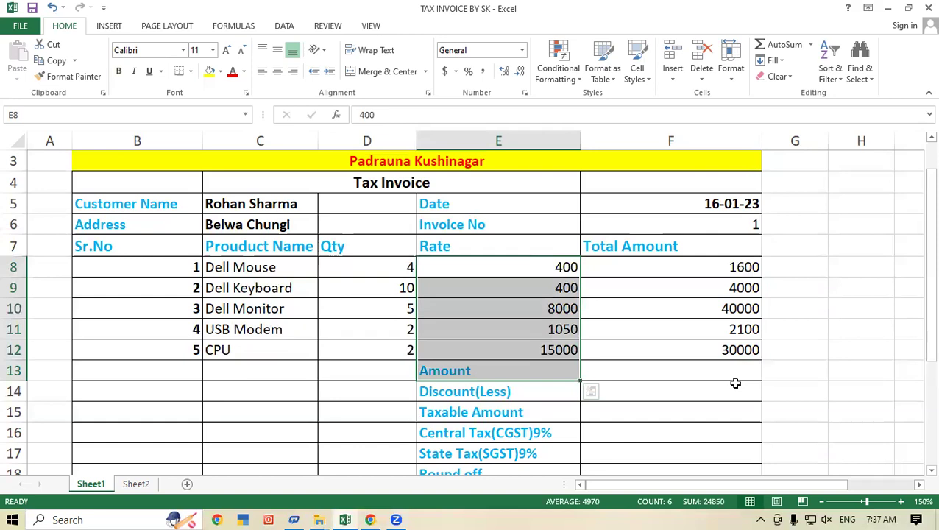
left_click(854, 370)
Step: Sum the product totals in the Amount row by entering =SUM(F8:F12) in F13
left_click(440, 370)
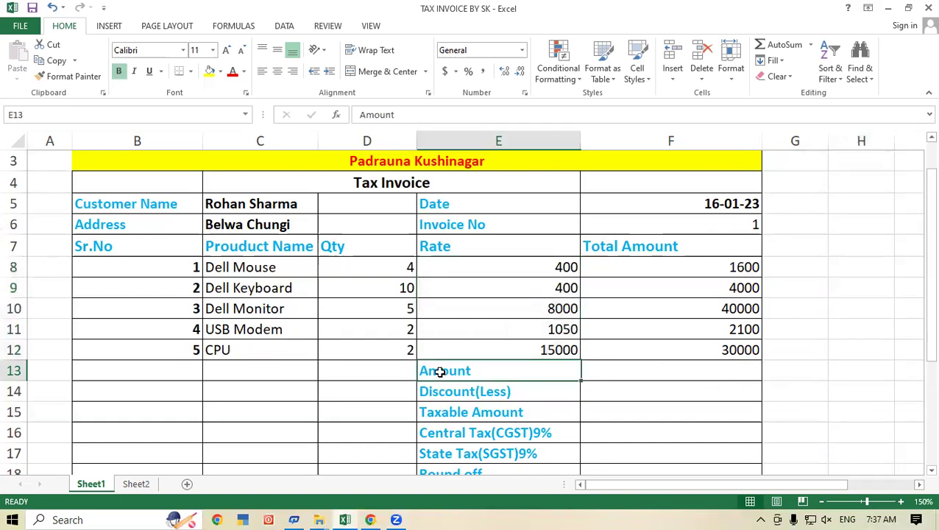
left_click(740, 372)
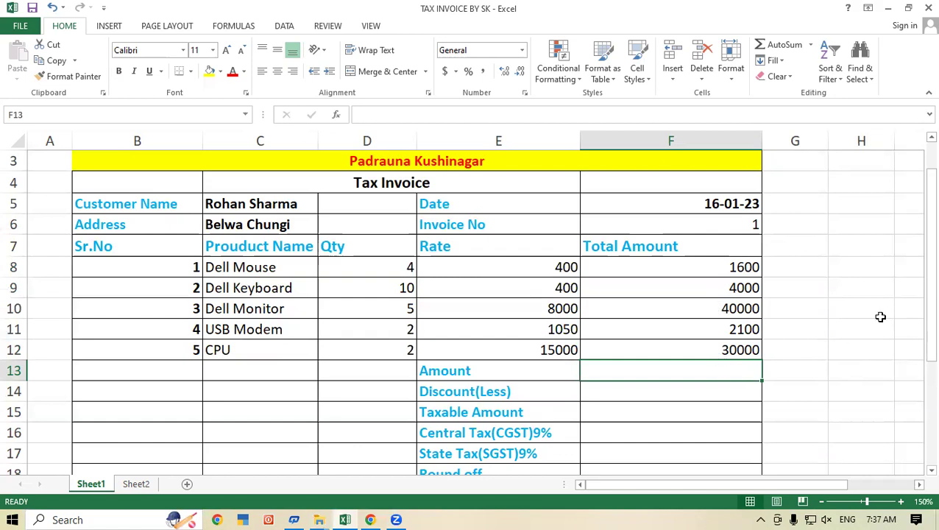
key("alt+equal")
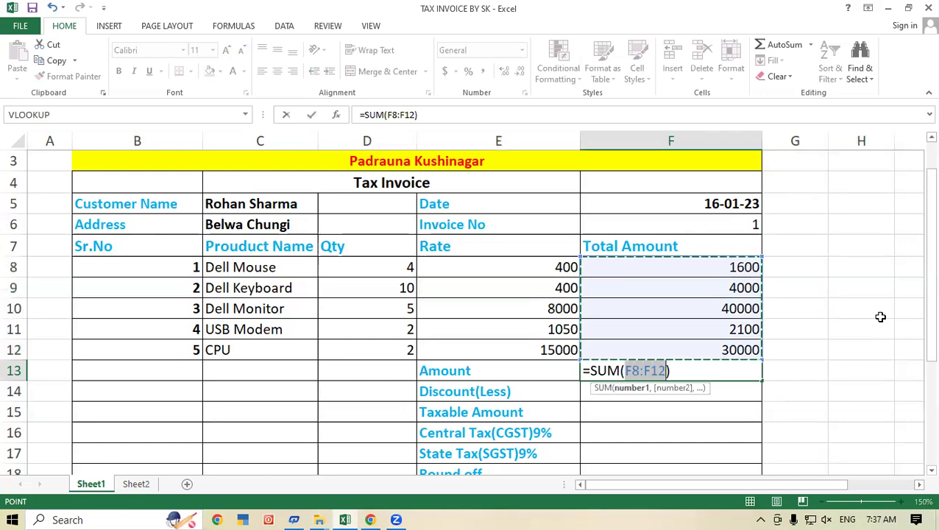
key("Return")
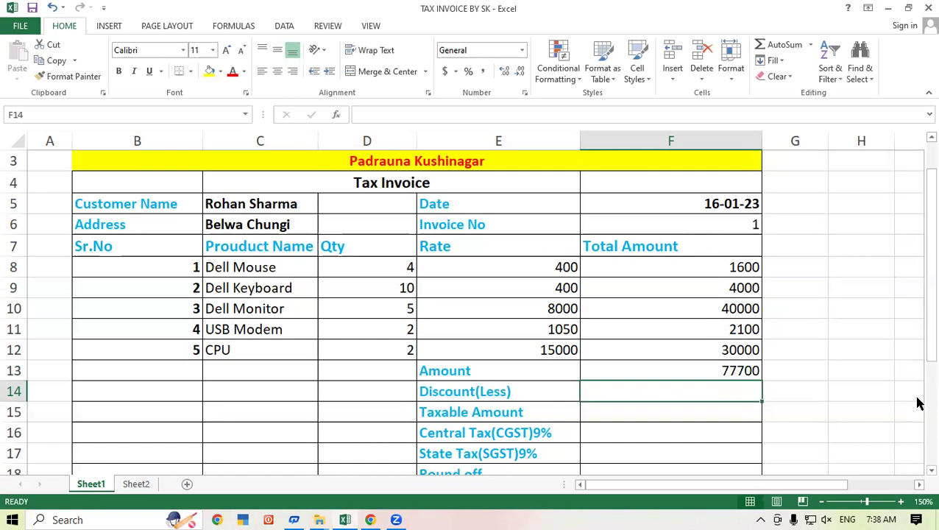
Step: Clear the product totals and the Amount sum from F8:F13
left_click(792, 325)
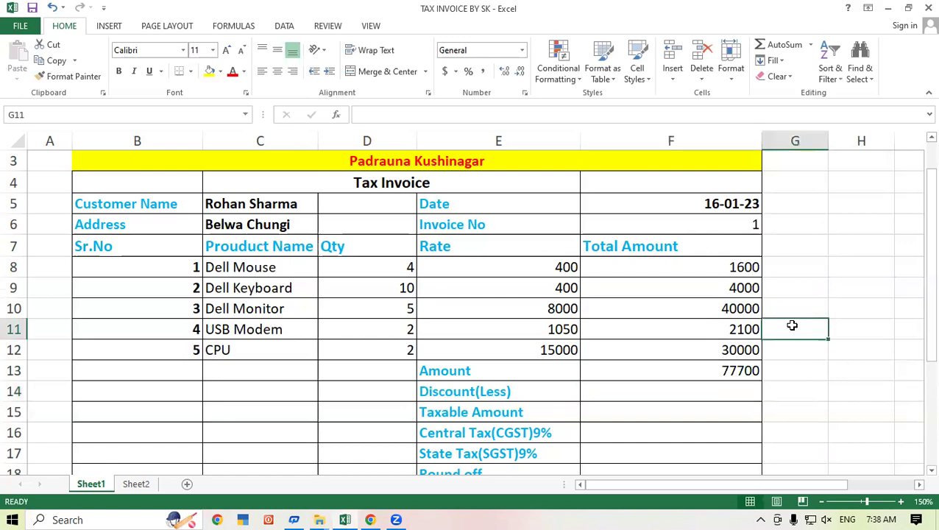
left_click(341, 265)
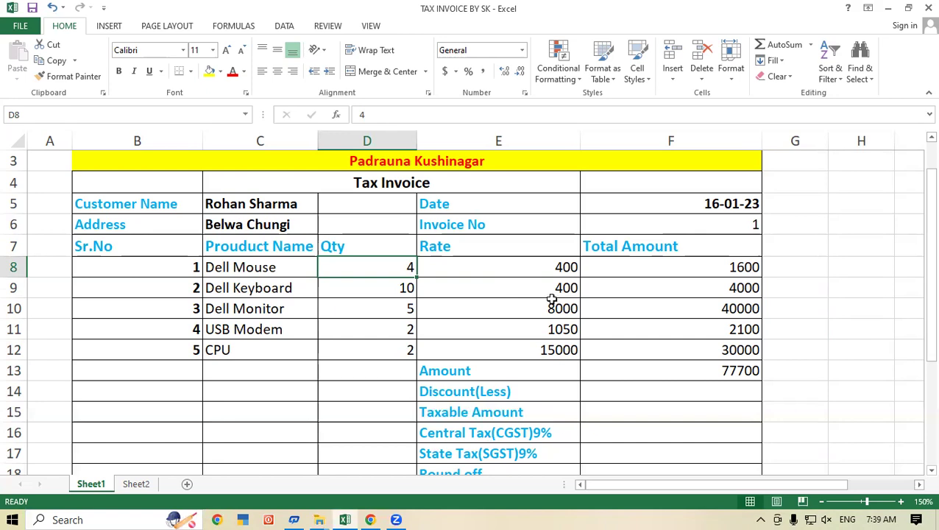
left_click_drag(684, 266, 733, 370)
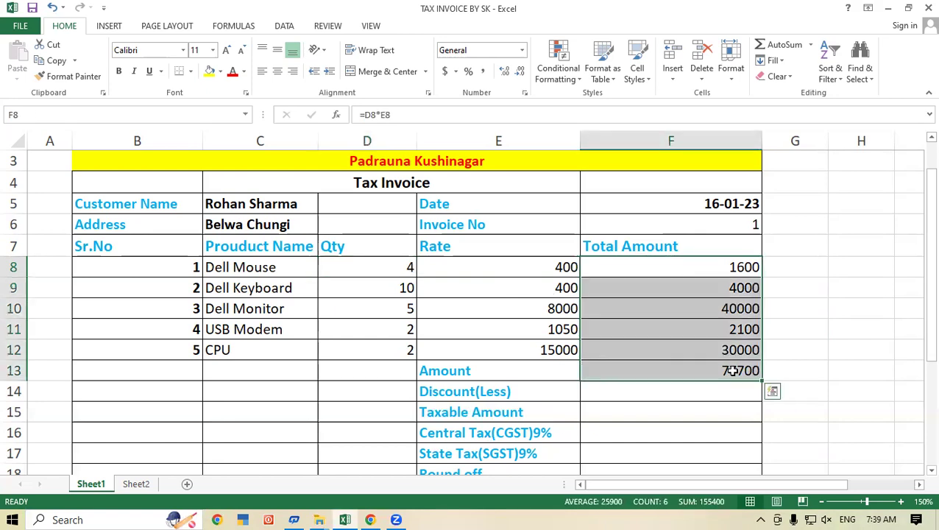
key("Delete")
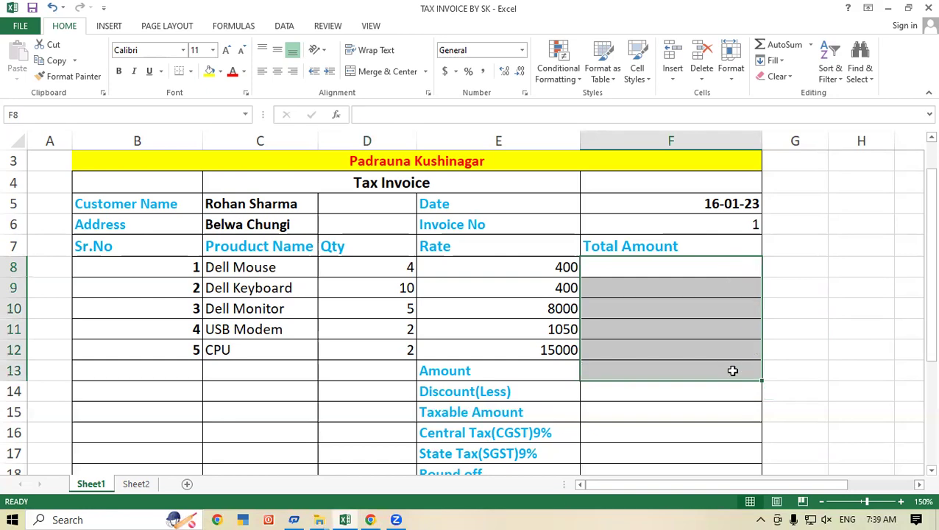
Step: Enter =D8*E8 in F8 for the Dell Mouse total and fill the formula down through F12
left_click(688, 267)
type("=")
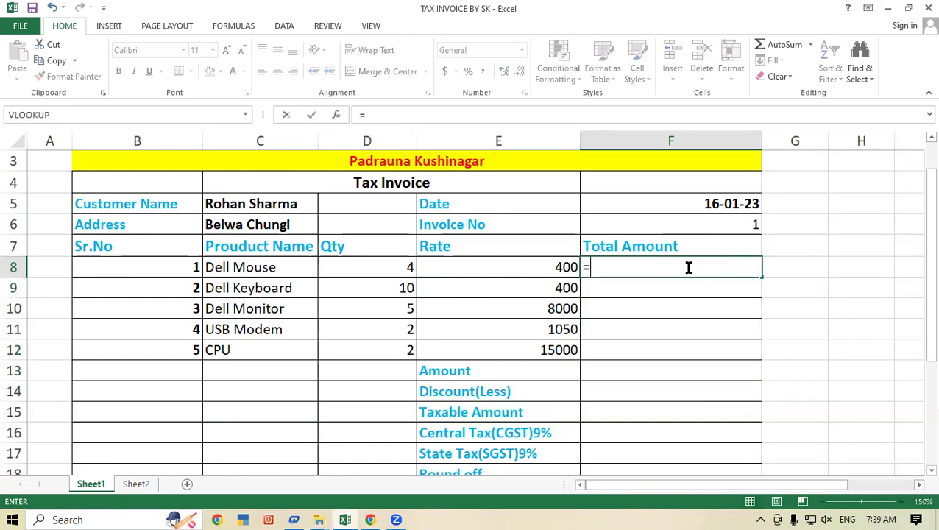
left_click(346, 264)
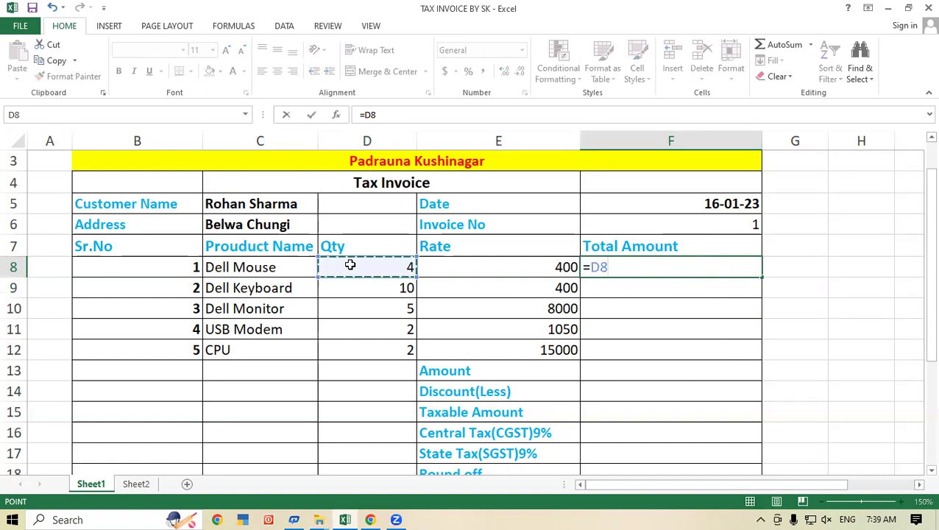
type("*")
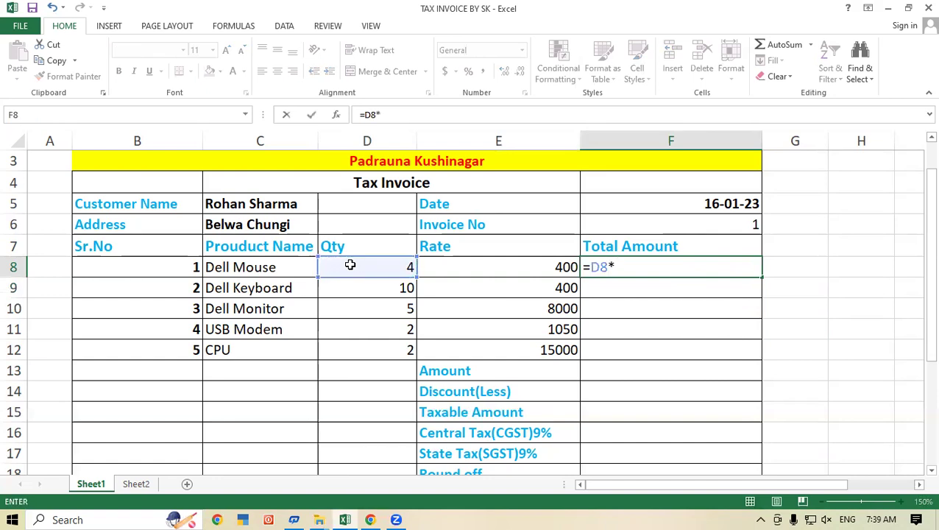
left_click(538, 266)
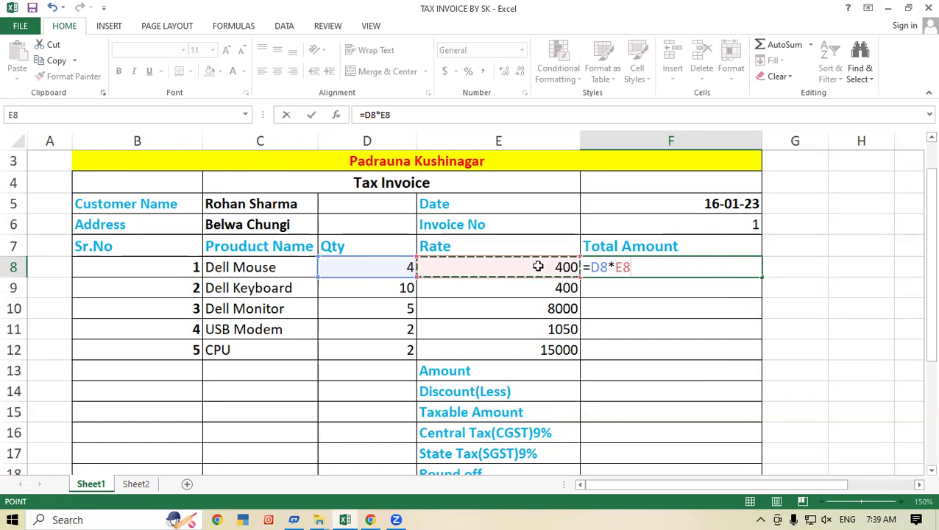
key("Return")
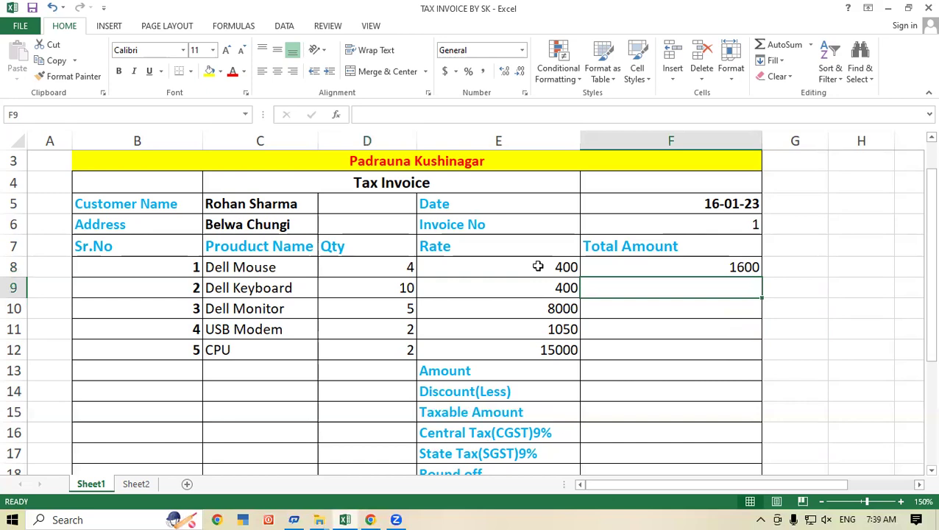
left_click(692, 266)
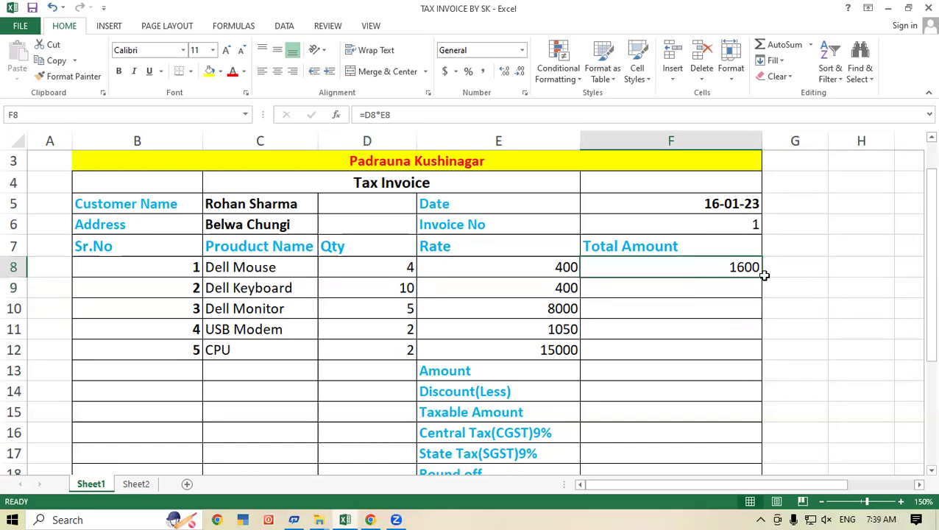
left_click_drag(764, 275, 780, 359)
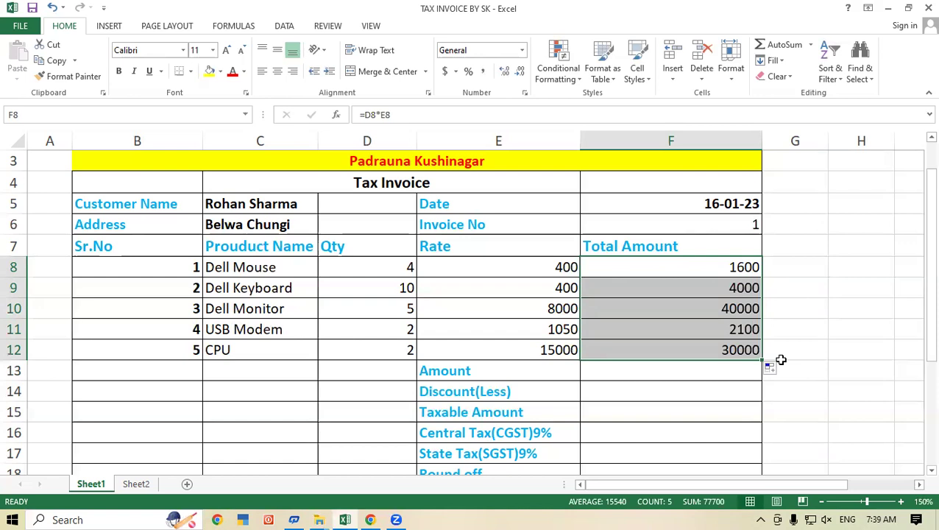
Step: Total the product amounts from F8:F12 in the Amount cell F13 with AutoSum
left_click(775, 267)
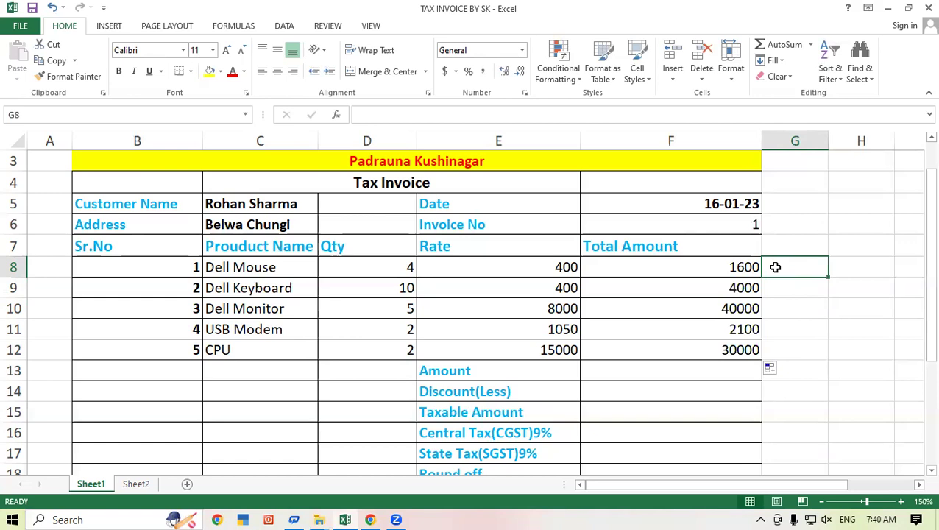
left_click(662, 369)
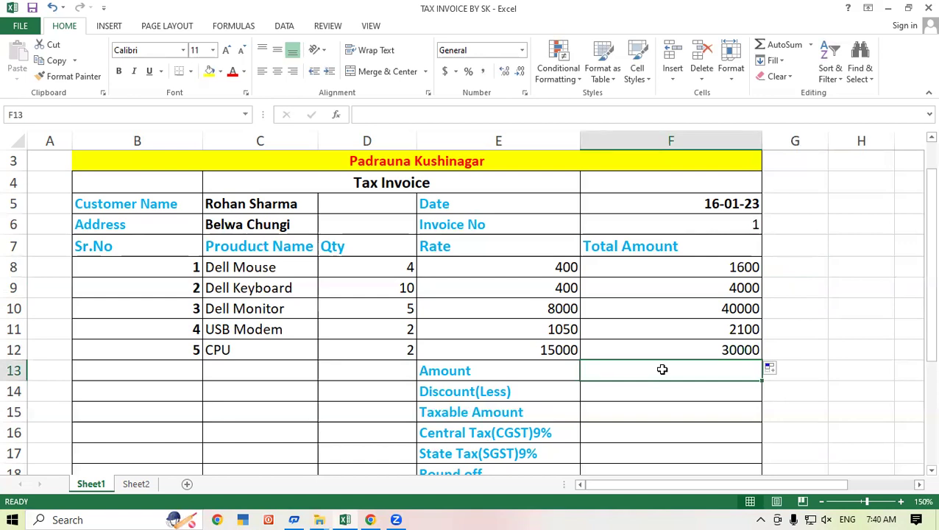
left_click_drag(729, 270, 737, 349)
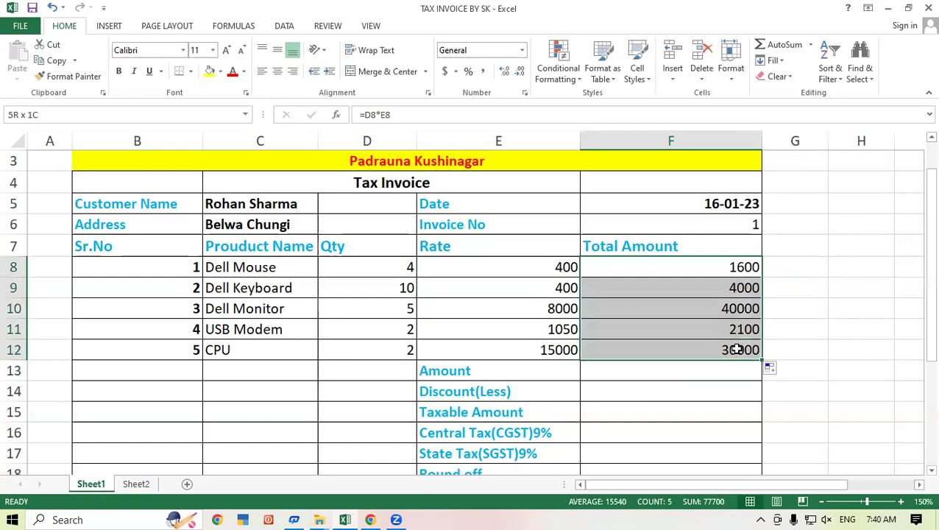
left_click(787, 328)
left_click(707, 368)
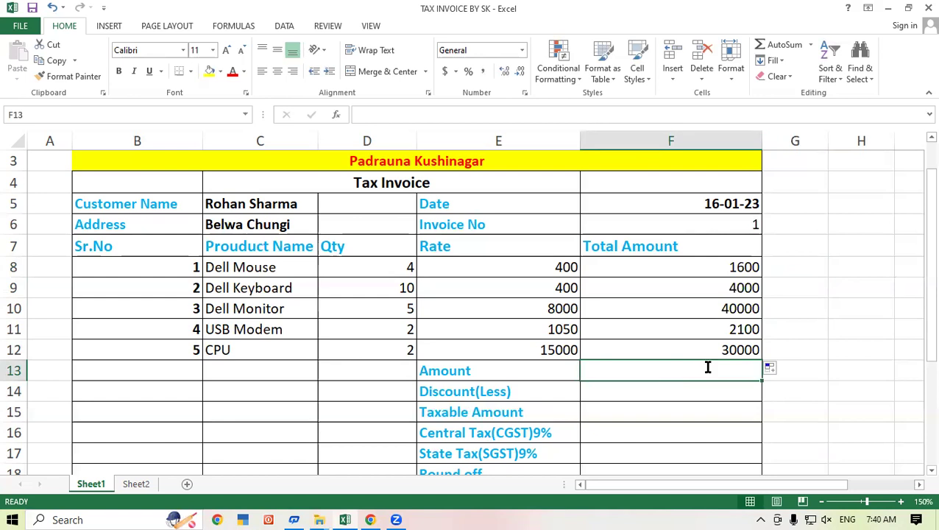
key("alt+equal")
key("Return")
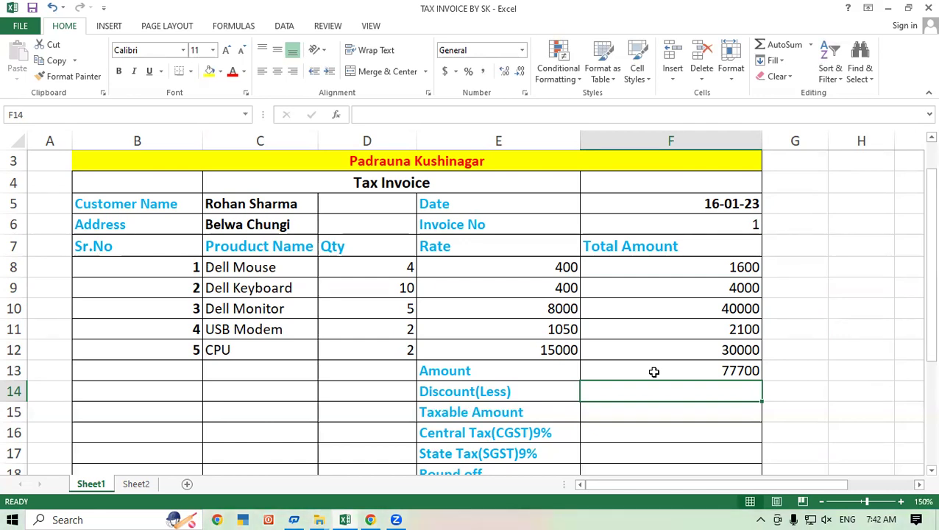
Step: Calculate the 10% discount by entering =F13*10/100 in F14 of the Discount(Less) row
left_click(459, 391)
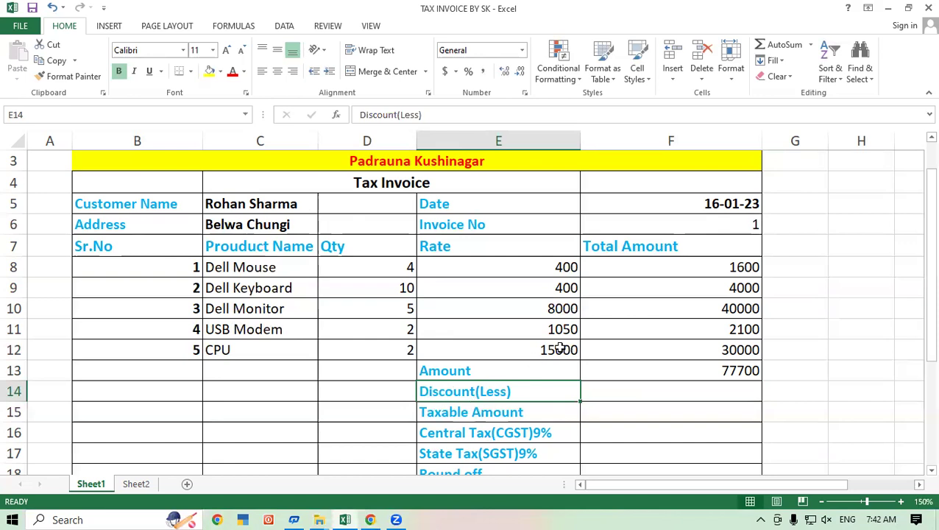
left_click(804, 303)
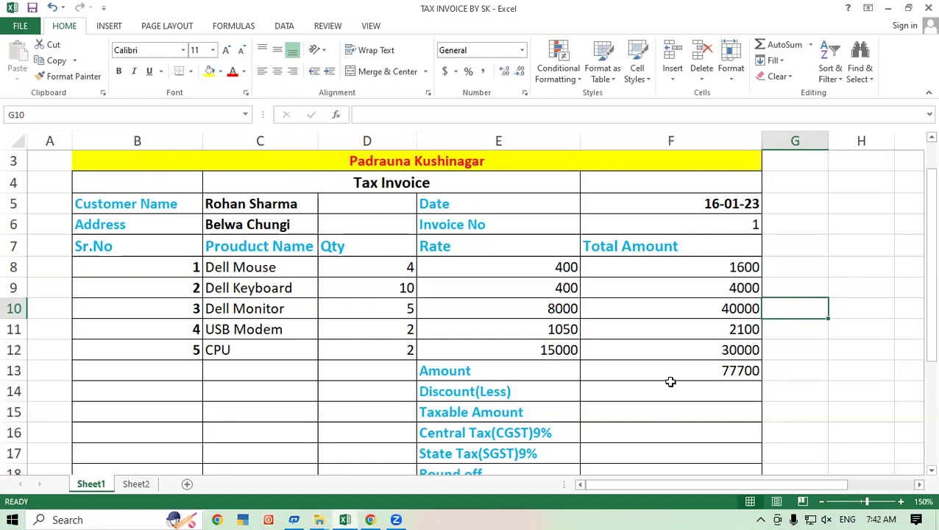
left_click(713, 390)
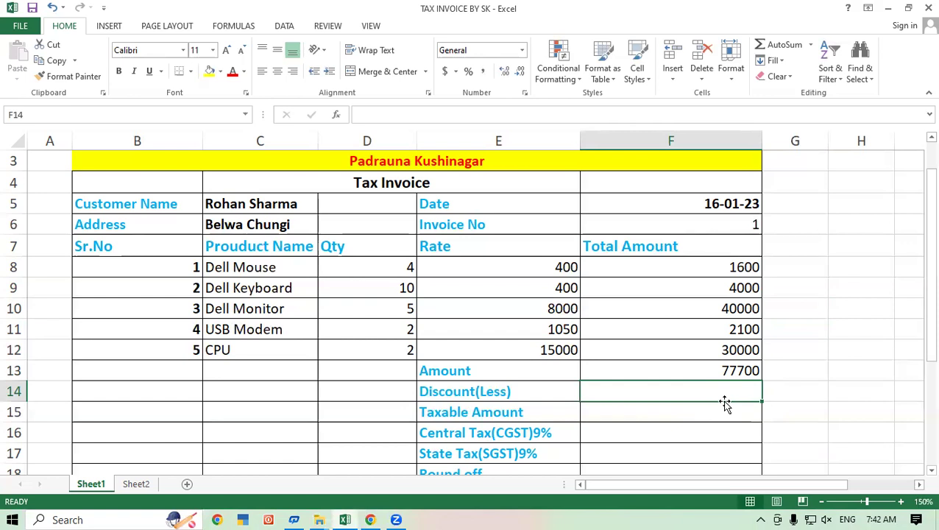
type("=")
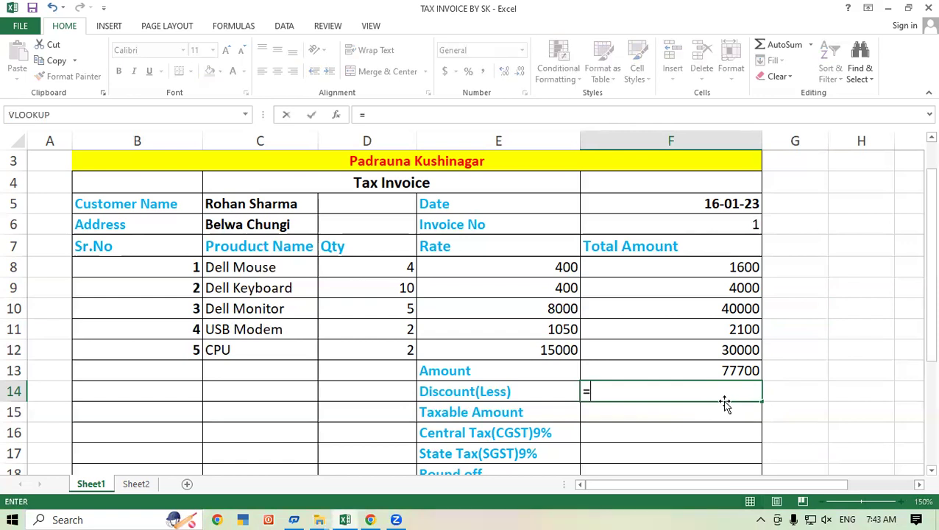
left_click(723, 368)
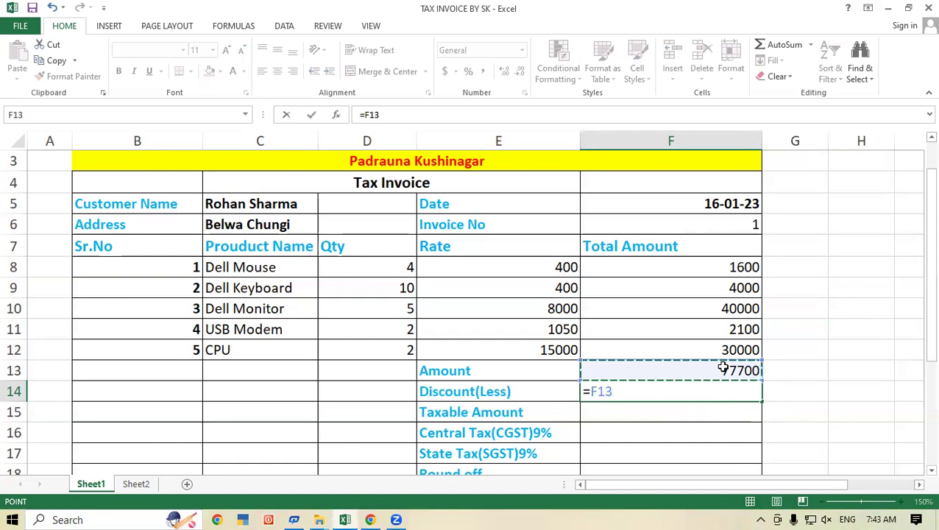
type("*")
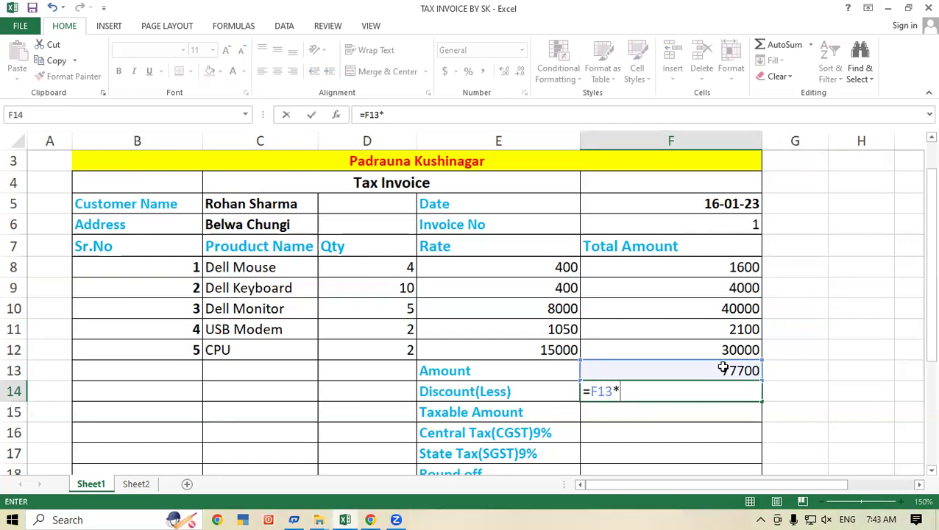
type("10/100")
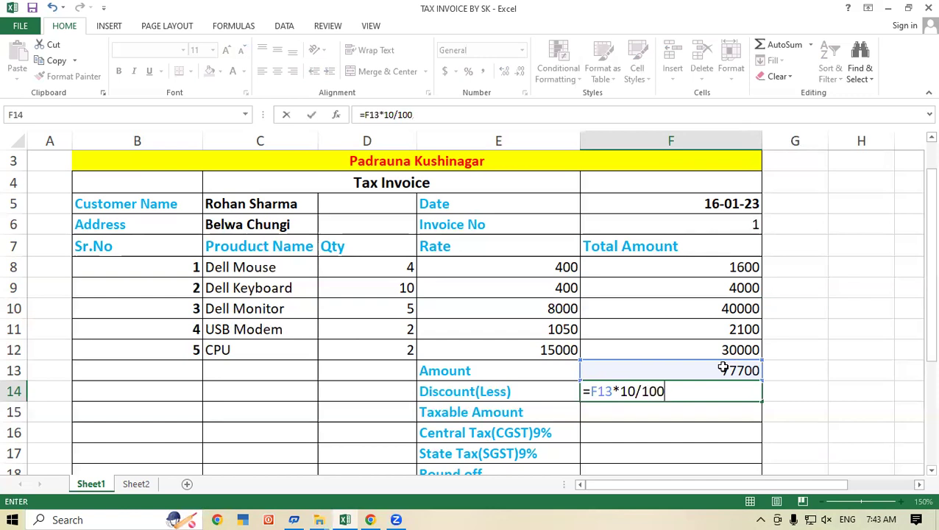
key("Return")
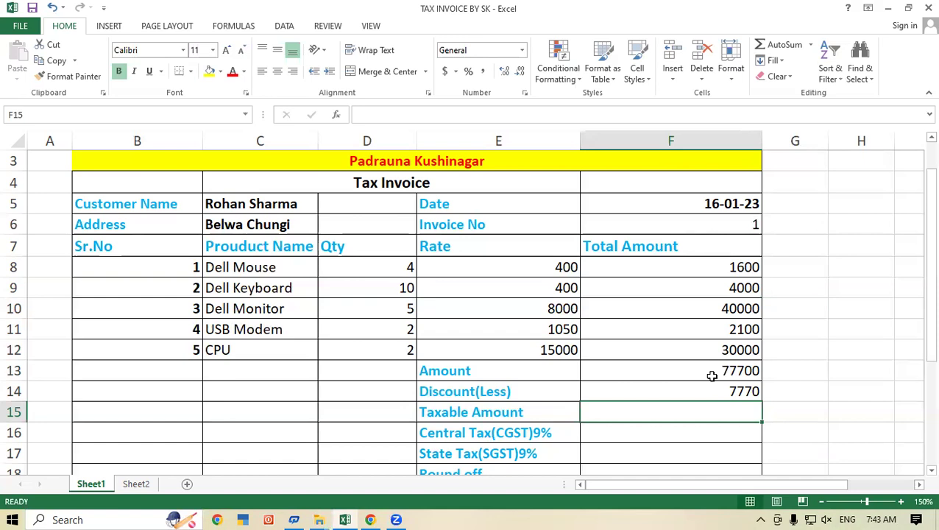
left_click(677, 387)
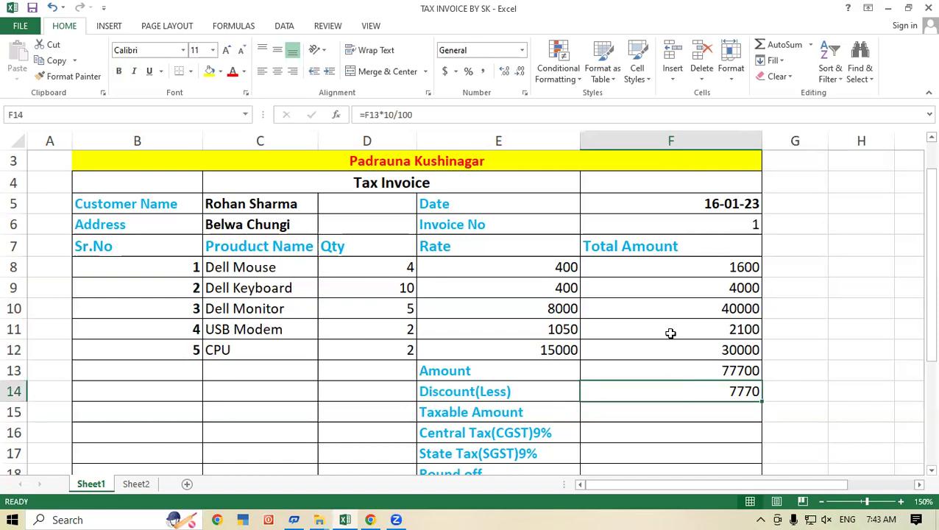
left_click(554, 373)
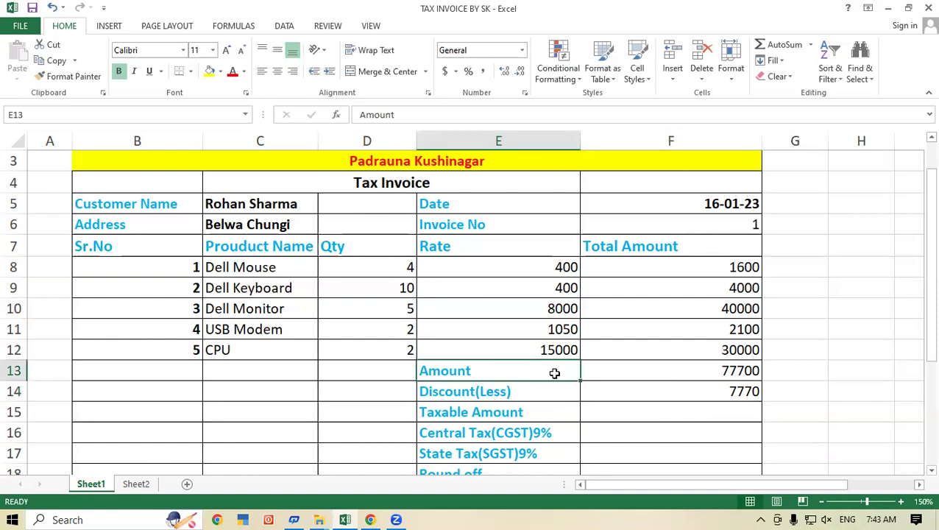
left_click(722, 370)
left_click(486, 384)
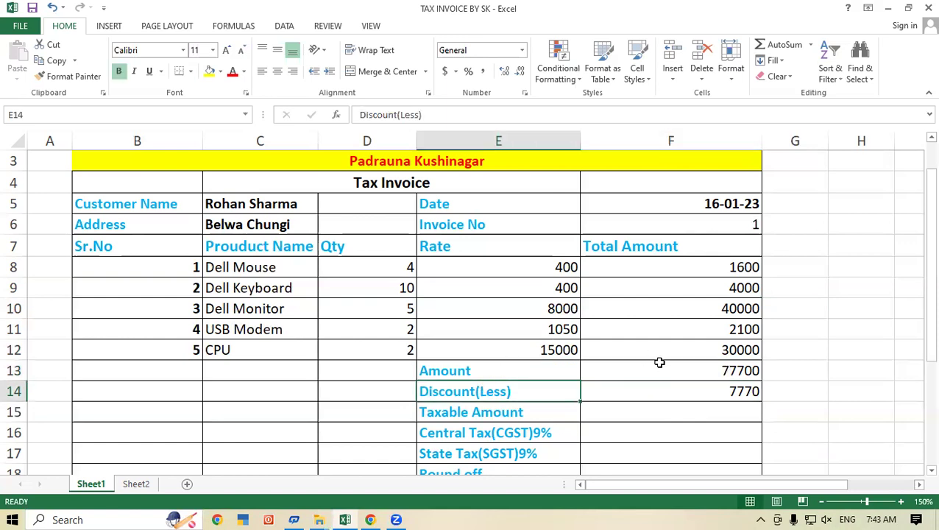
left_click(712, 387)
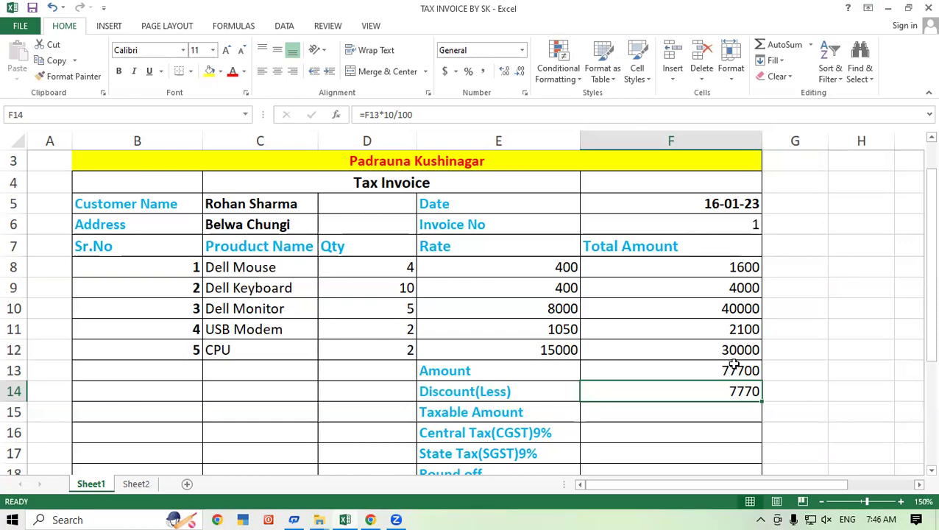
Step: Calculate the Taxable Amount by entering =F13-F14 in F15
left_click(666, 414)
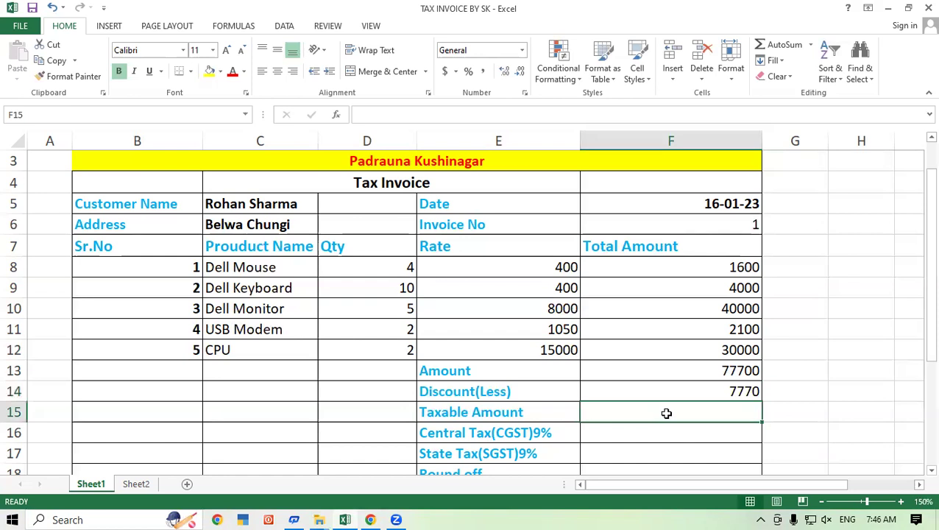
type("=")
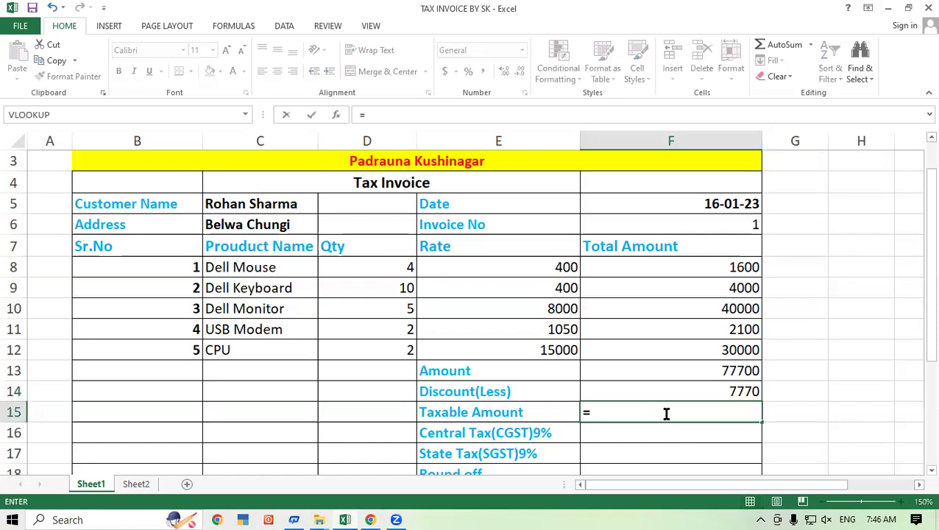
left_click(711, 366)
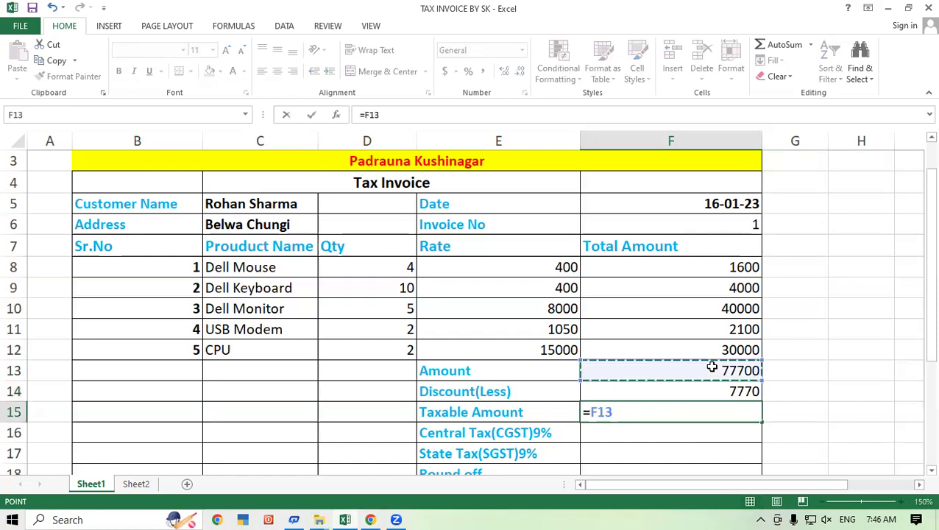
type("-")
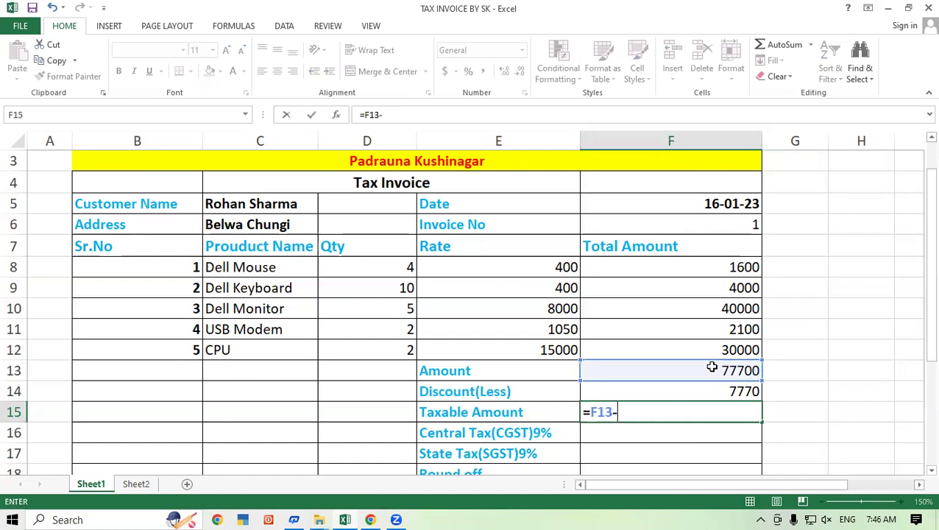
left_click(724, 390)
key("Return")
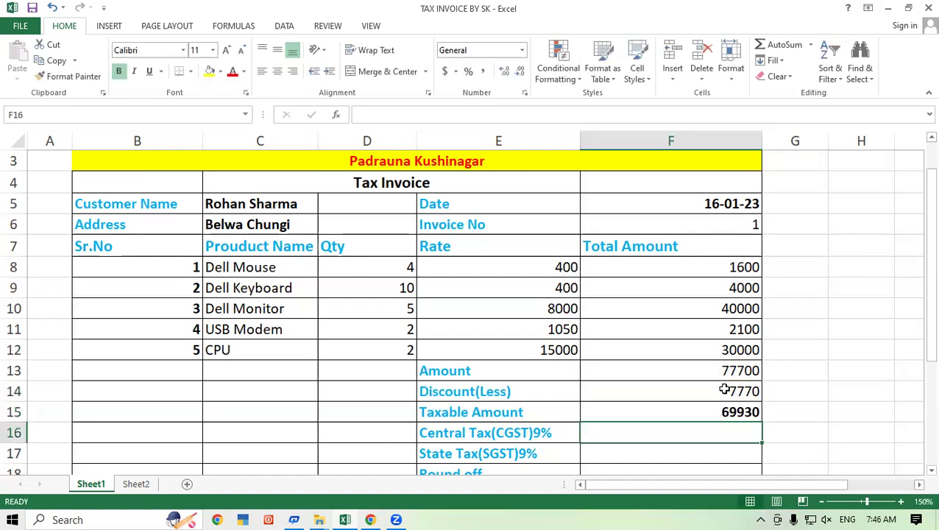
left_click(684, 409)
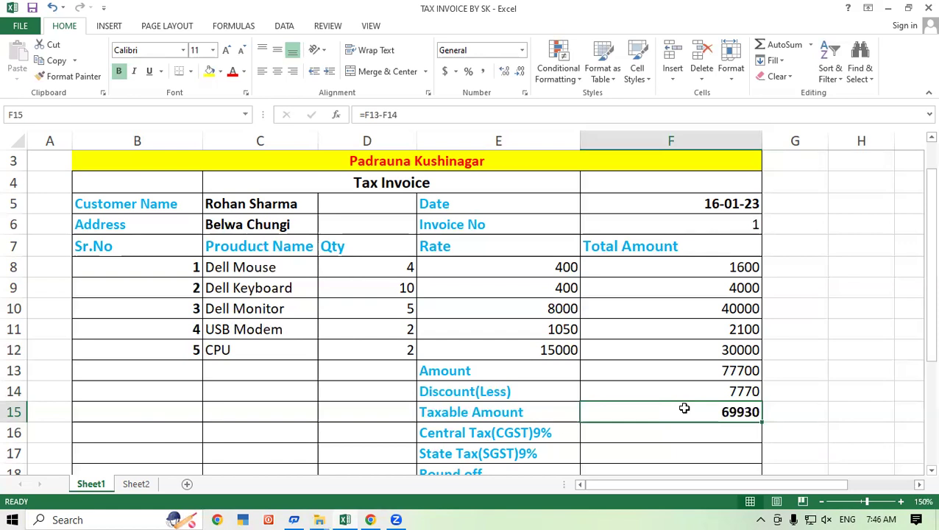
Step: Calculate the 9% Central Tax (CGST) by entering =F15*9/100 in F16
left_click_drag(917, 201, 918, 266)
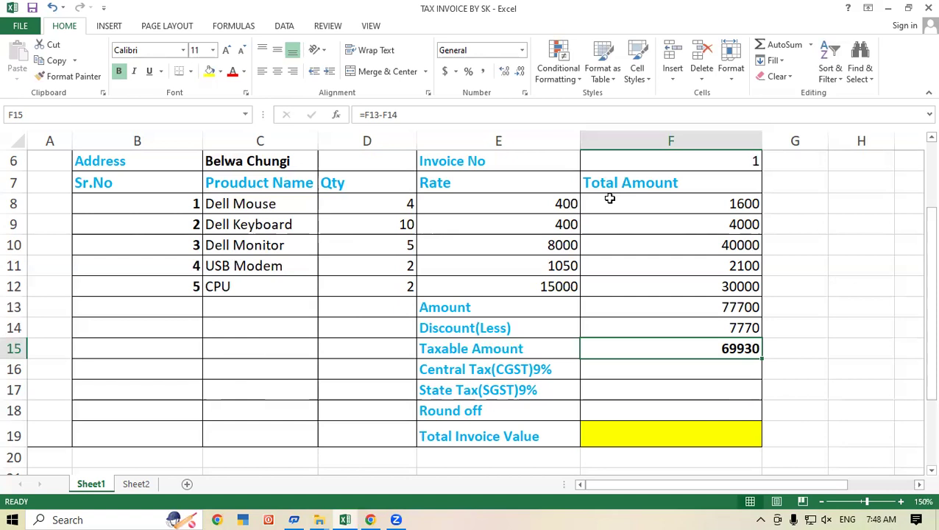
left_click(680, 366)
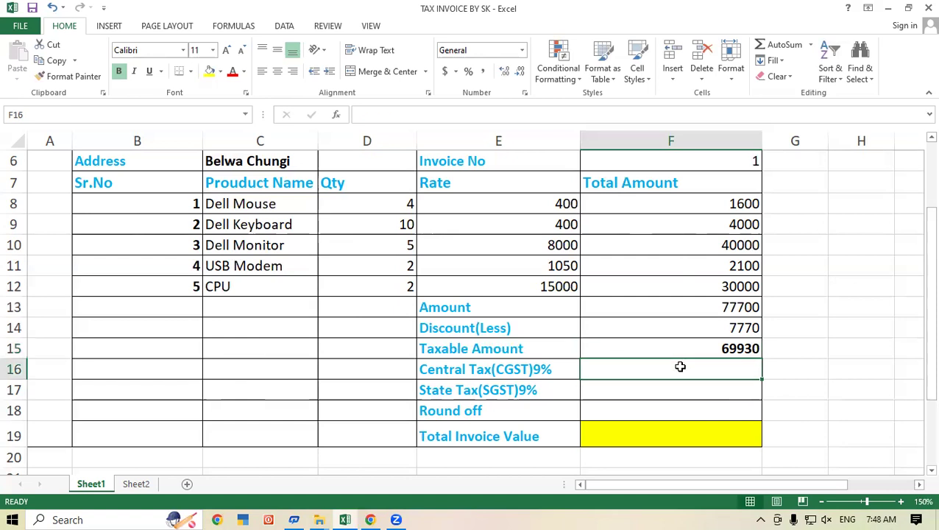
type("=")
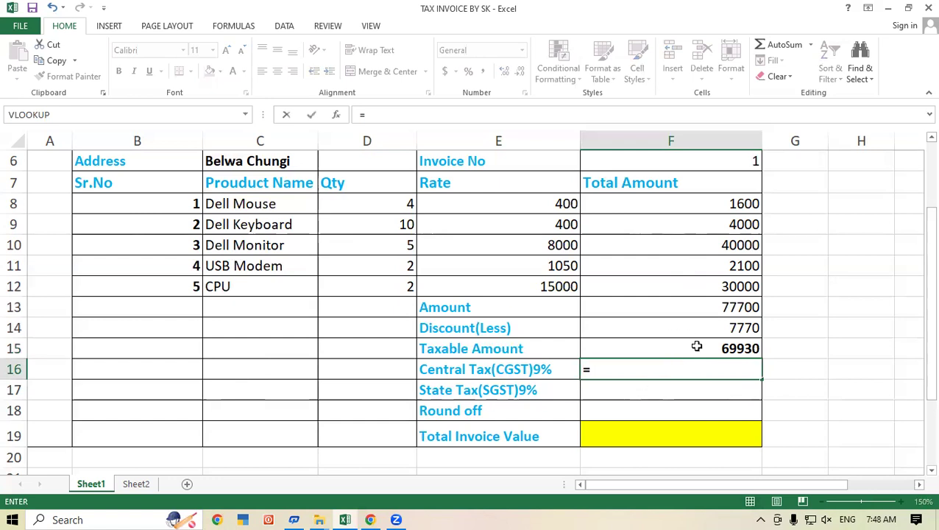
left_click(696, 346)
type("*")
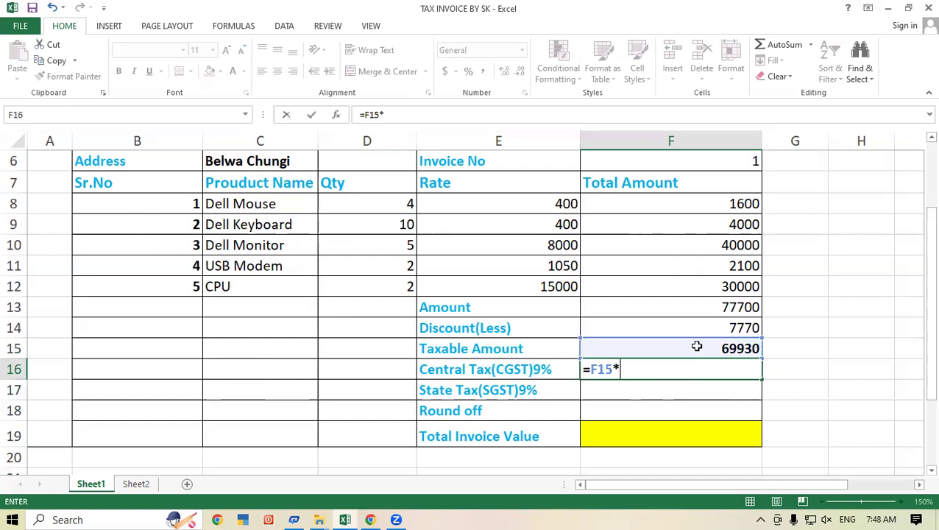
type("9/100")
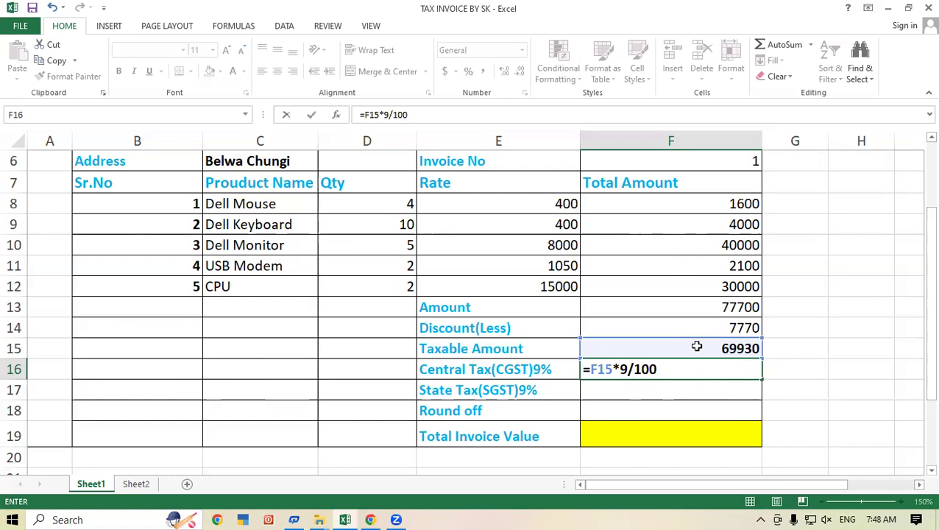
key("Return")
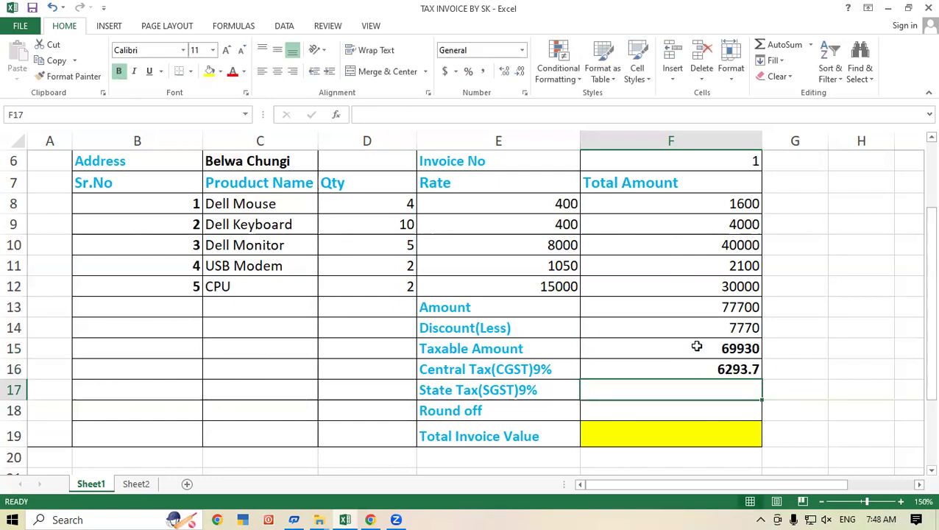
Step: Calculate the 9% State Tax (SGST) by entering =F15*9/100 in F17
type("=")
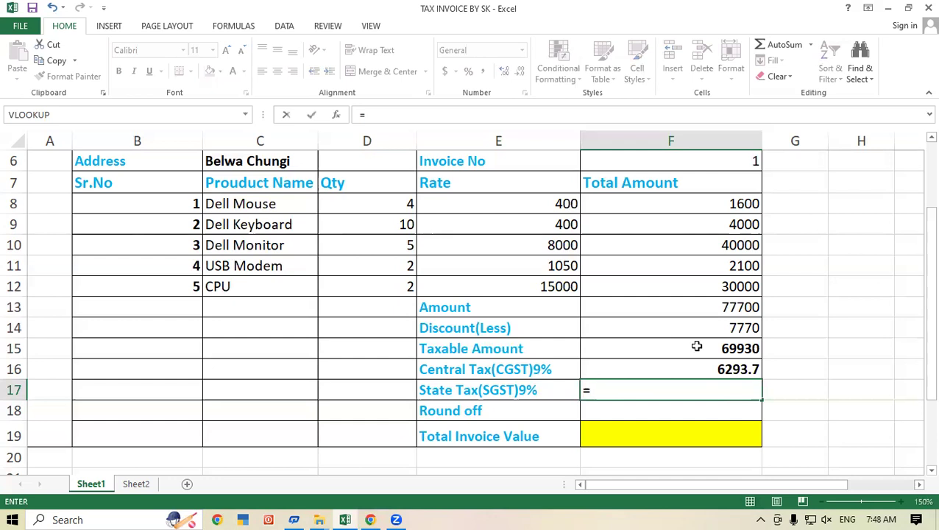
left_click(696, 346)
type("*9/")
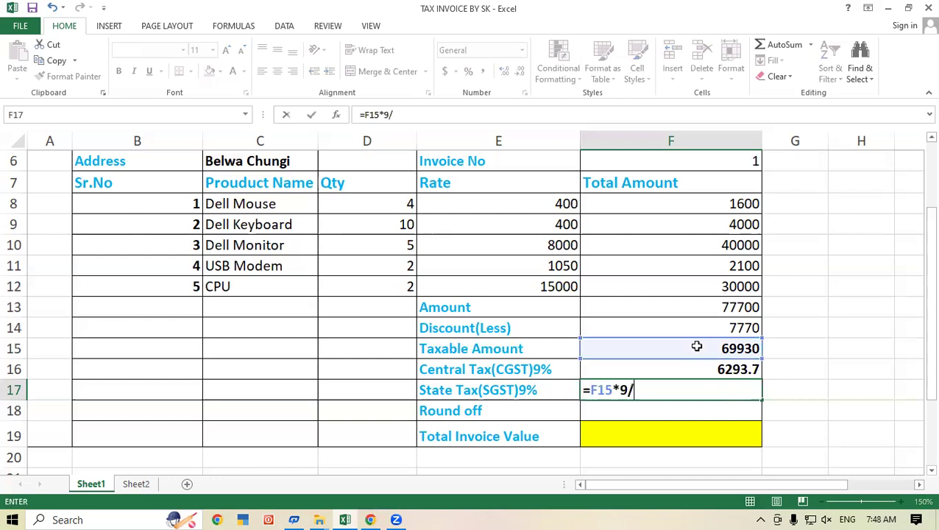
type("100")
key("Return")
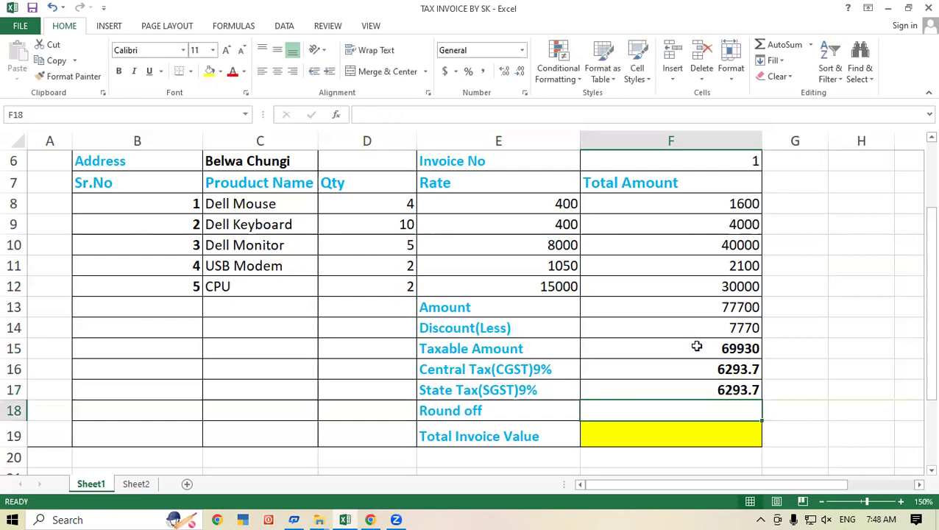
left_click(493, 405)
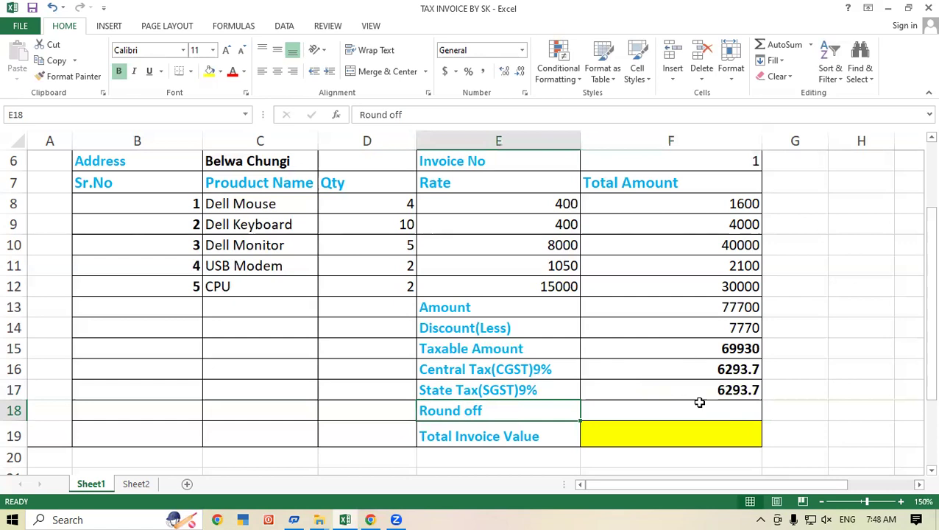
left_click(805, 320)
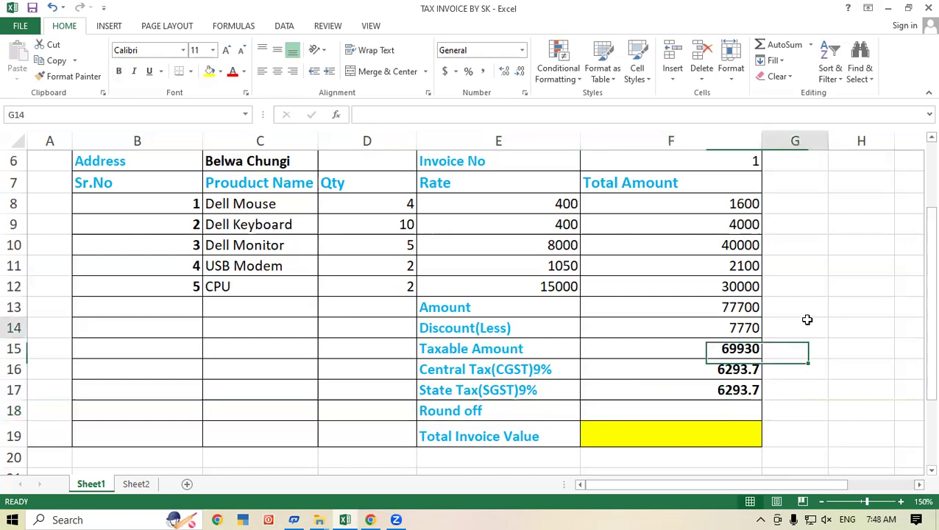
left_click(799, 405)
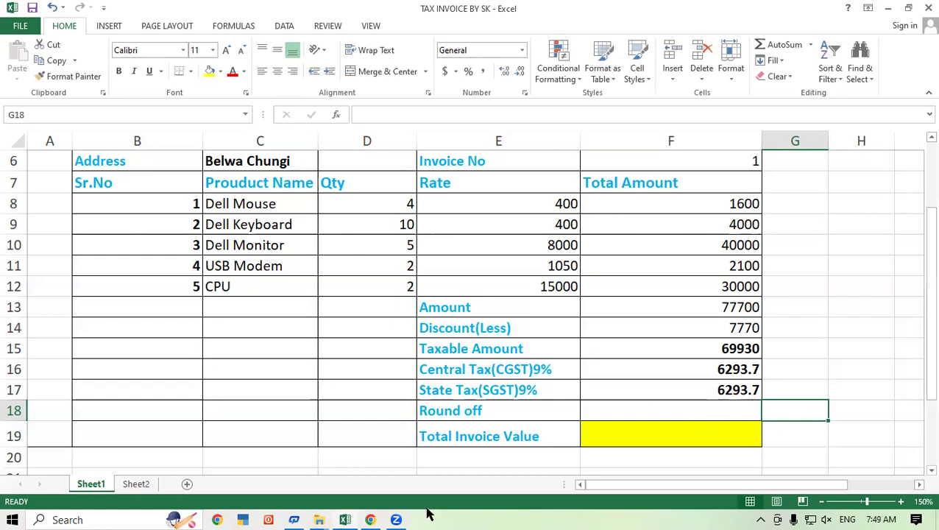
Step: Insert a blank row above the Round off row, directly below State Tax (SGST) 9%
left_click(488, 409)
left_click(724, 409)
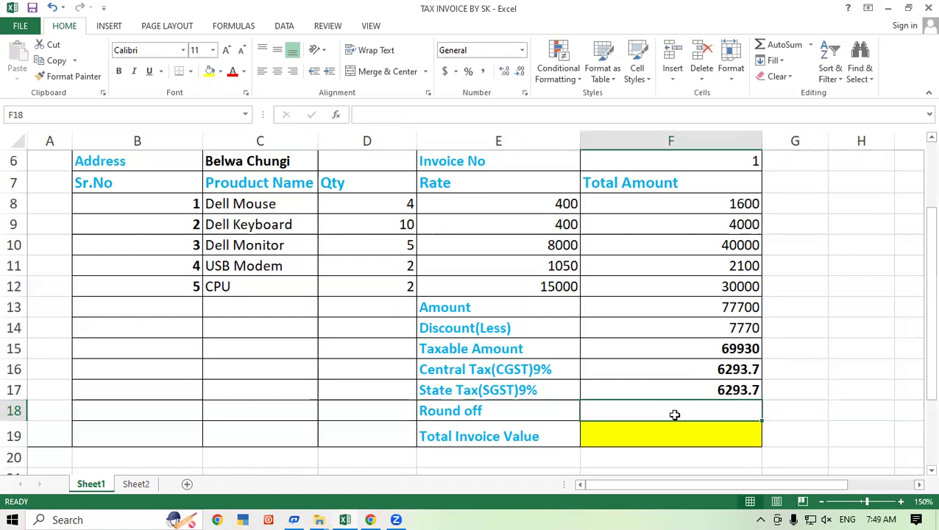
left_click(15, 410)
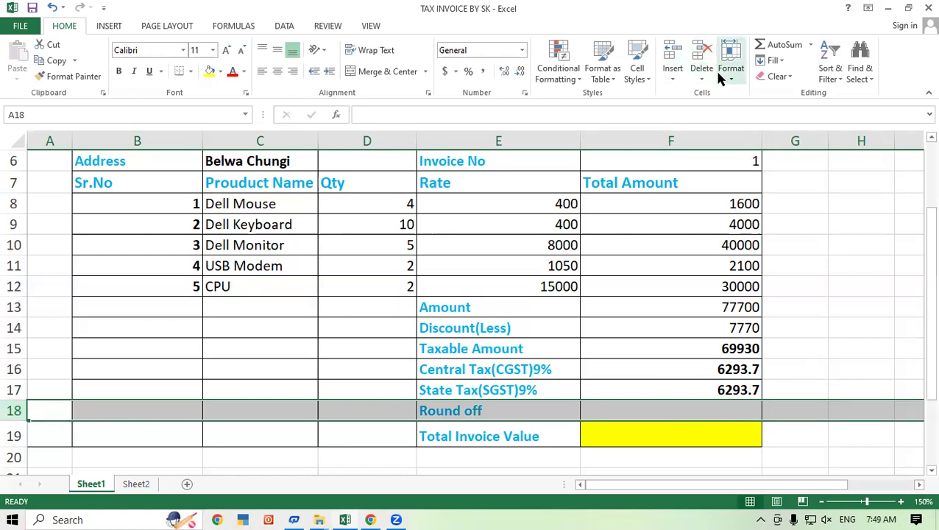
left_click(671, 57)
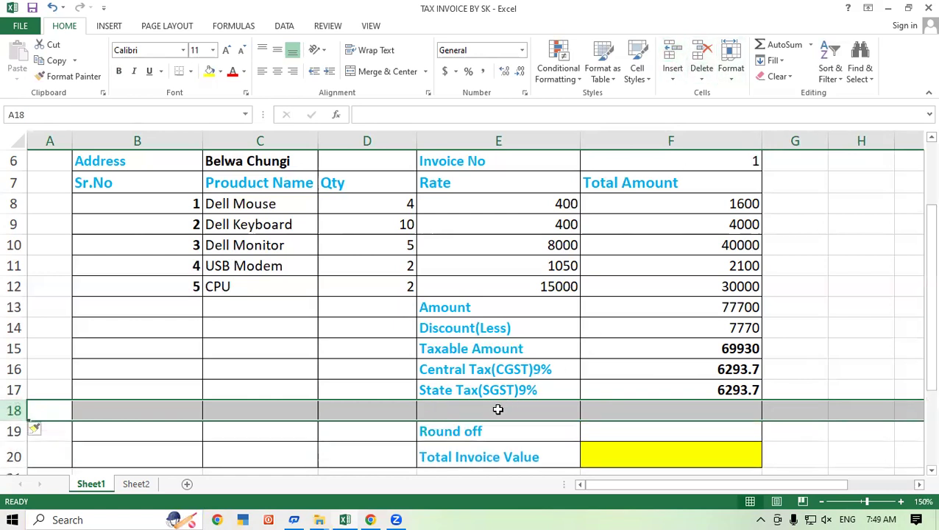
Step: Add the taxable amount and both taxes by entering =F15+F16+F17 in F18 of the blank row above Round off
left_click(494, 409)
left_click(730, 409)
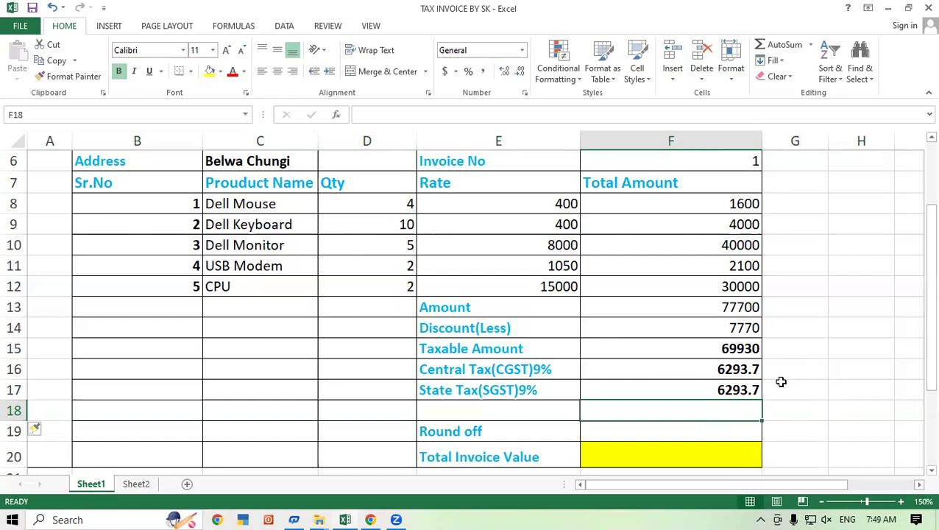
type("=")
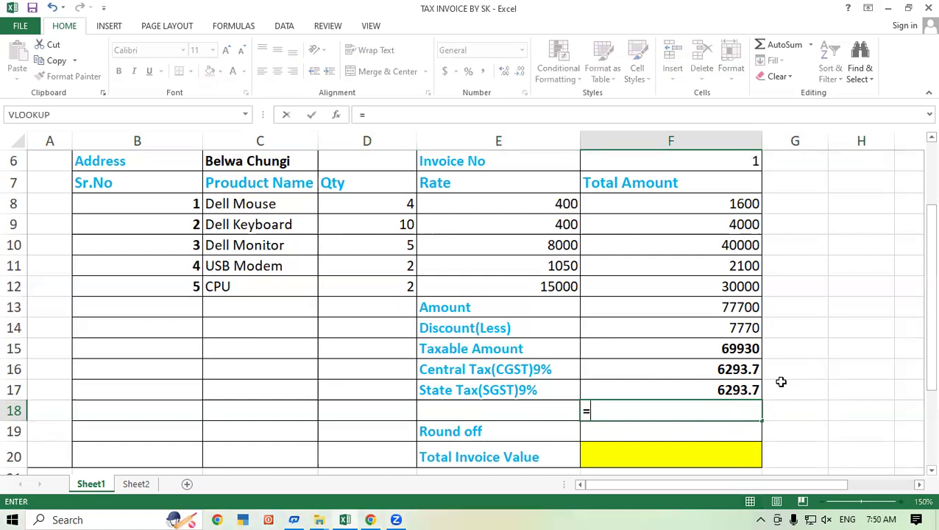
left_click(698, 343)
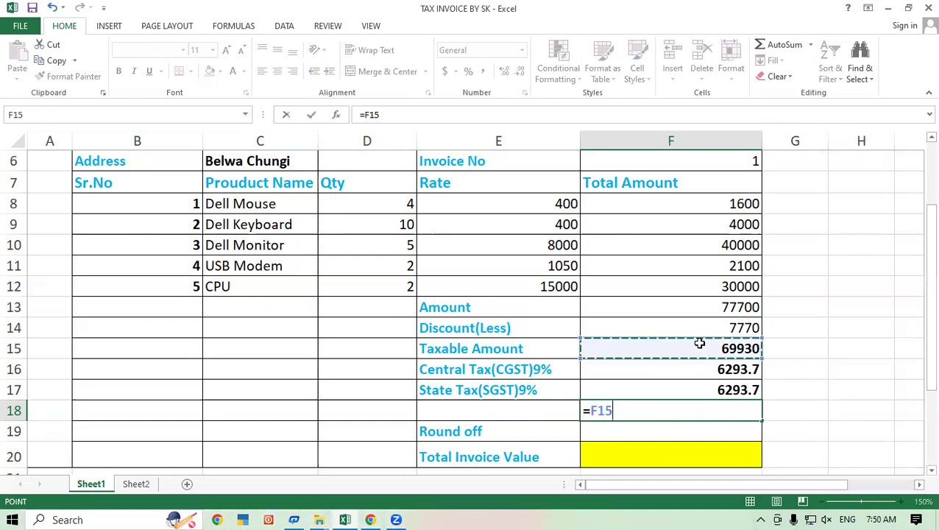
type("+")
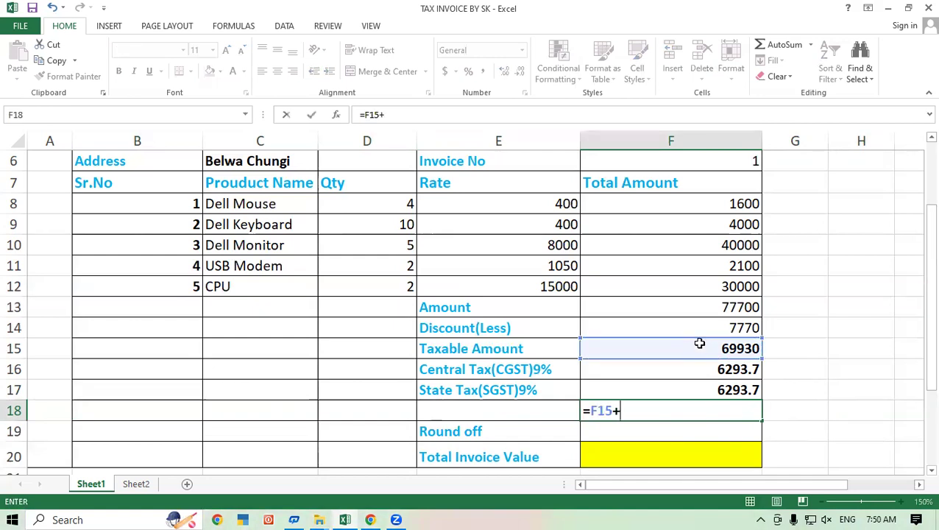
left_click(718, 368)
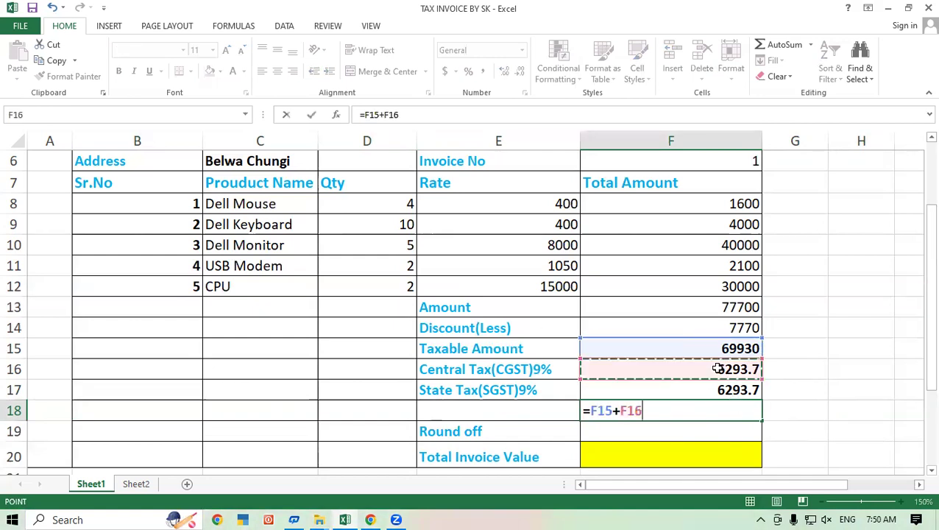
type("+")
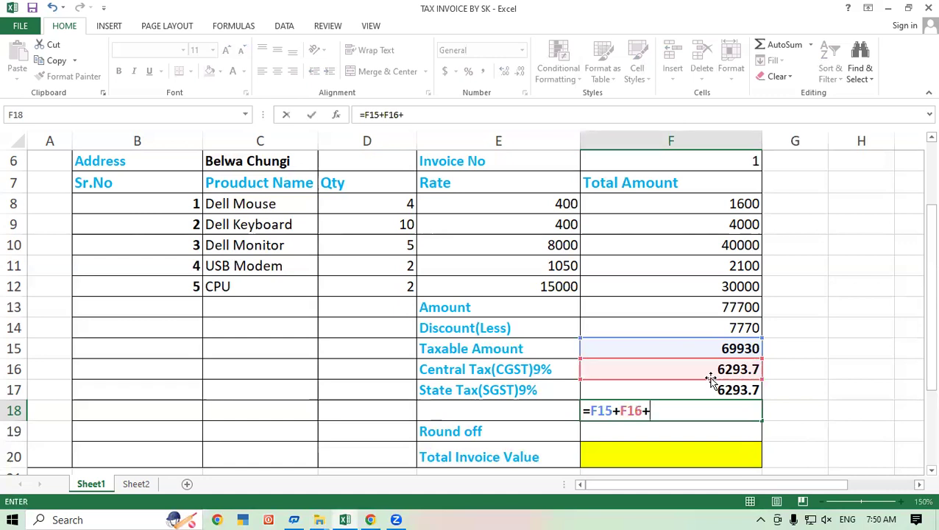
left_click(706, 389)
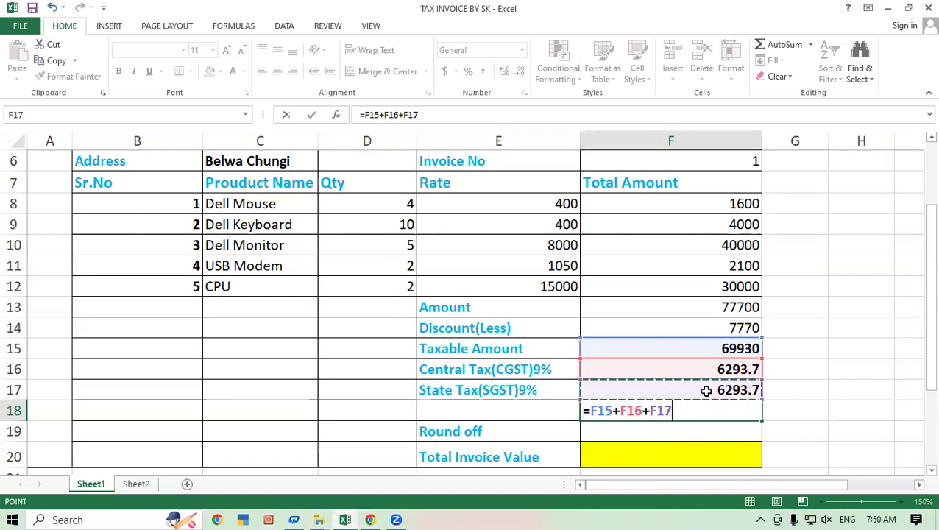
key("Return")
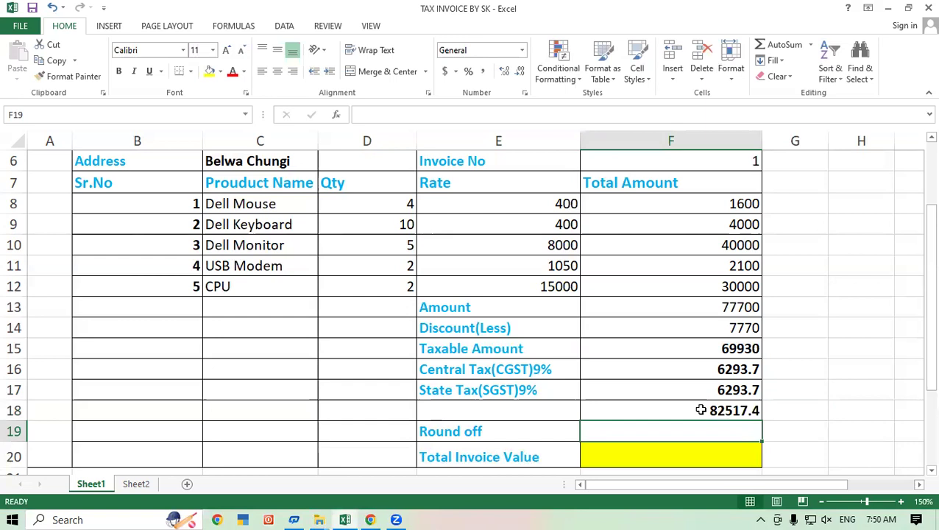
left_click(700, 410)
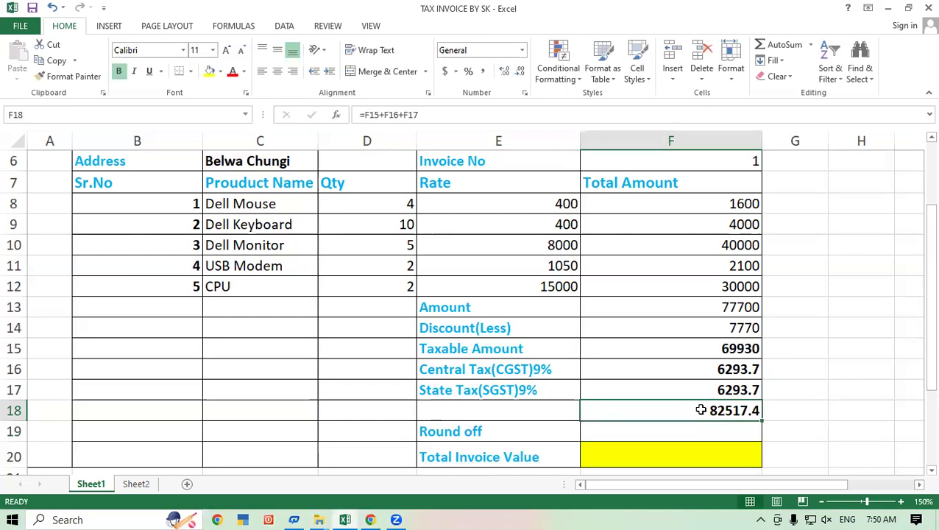
Step: Round the sum in F18 to zero decimals by entering =ROUND(F18,0) in F19 of the Round off row
left_click_drag(919, 271, 917, 308)
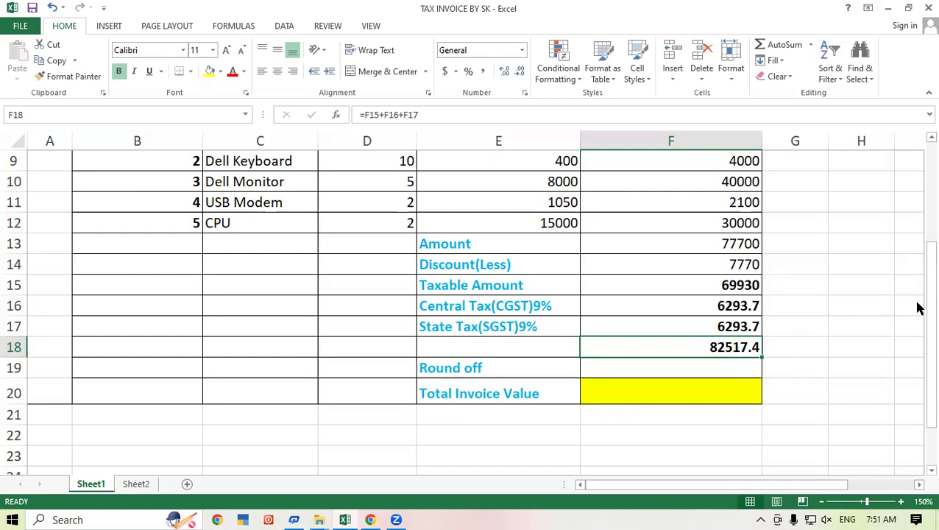
left_click(715, 370)
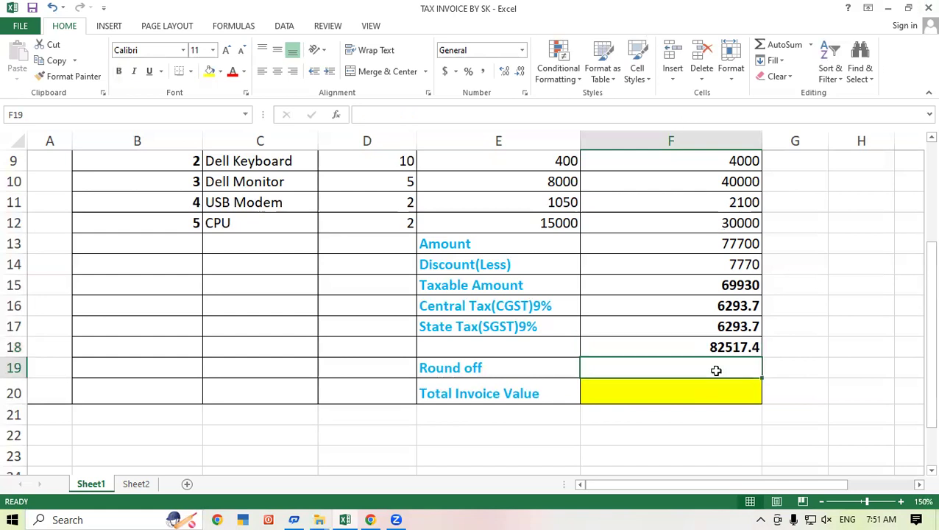
type("=")
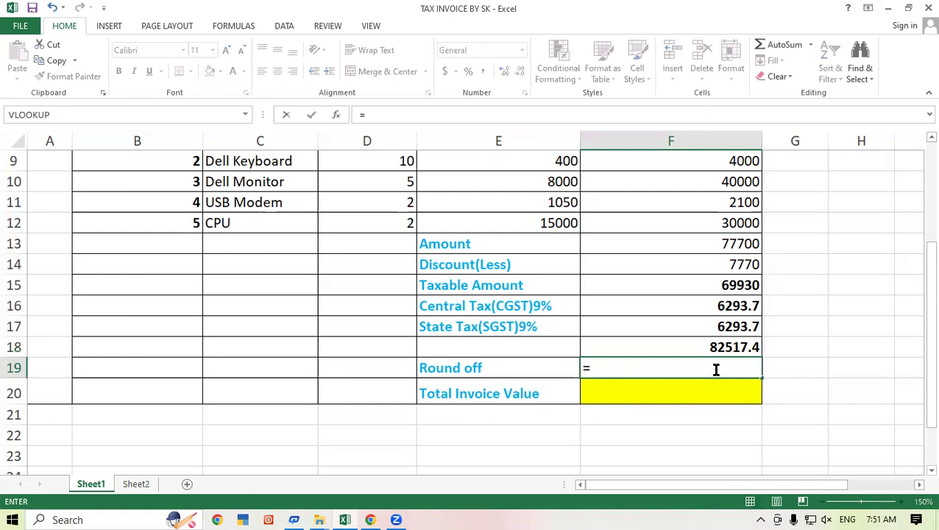
type("round")
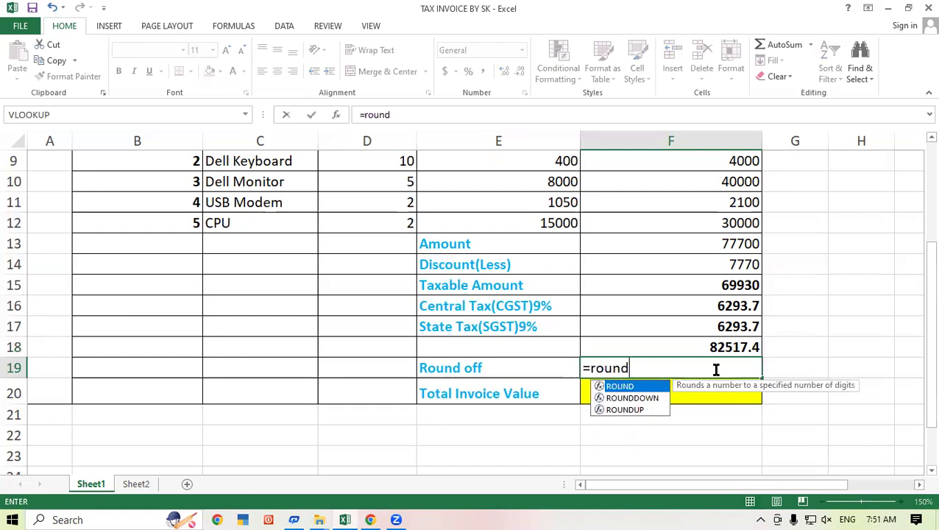
double_click(626, 386)
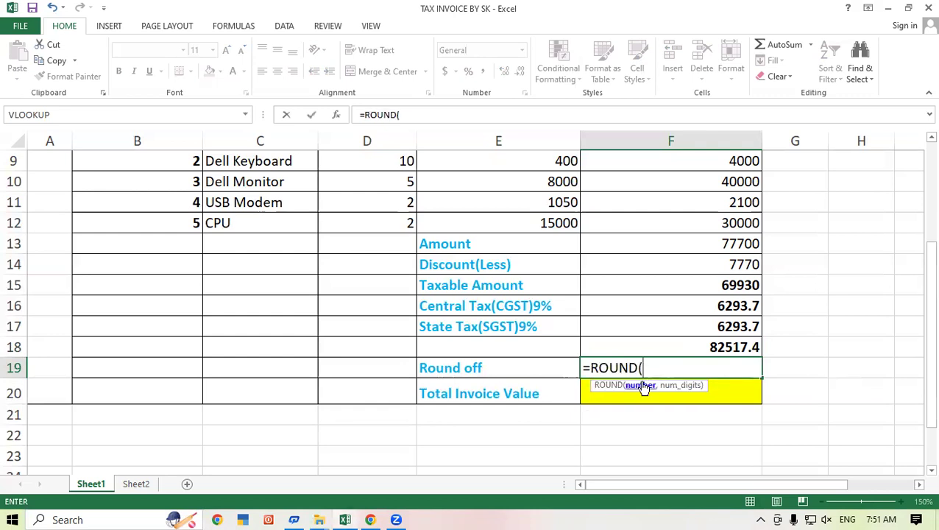
left_click(722, 340)
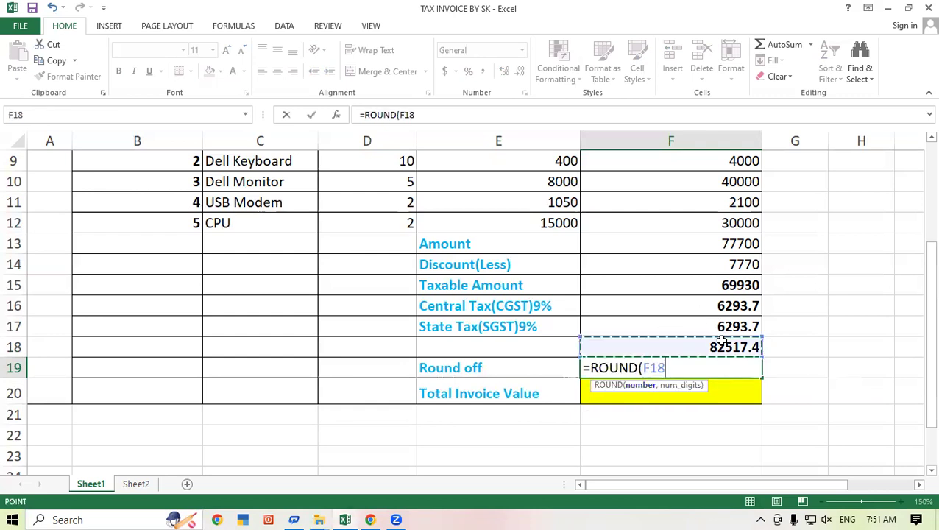
type(",0")
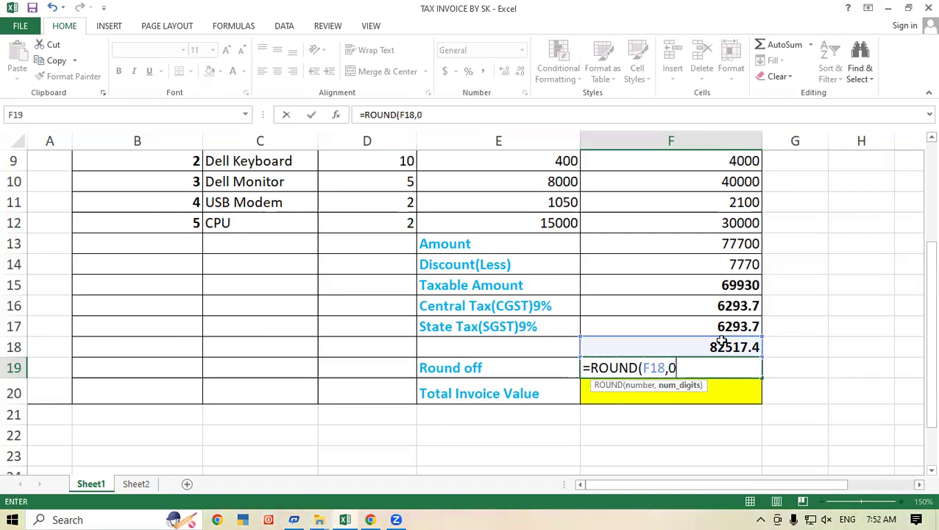
type(")")
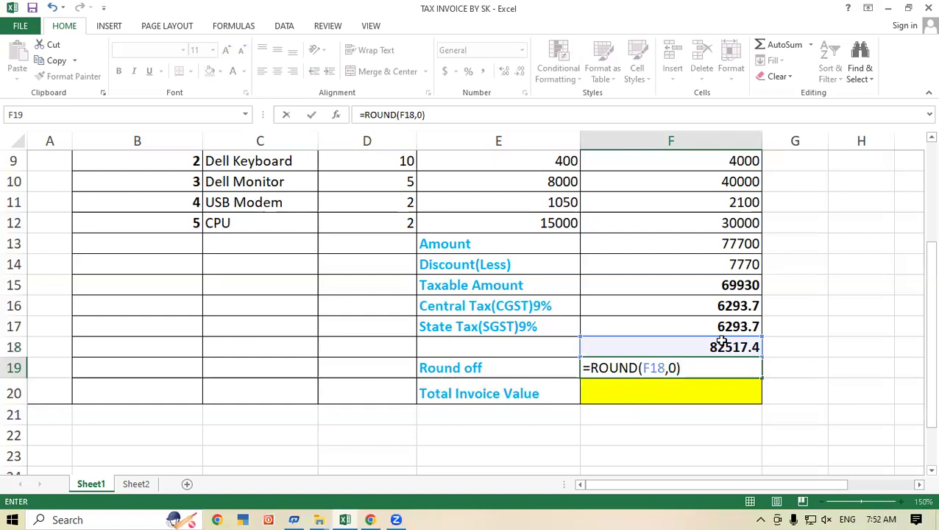
key("Return")
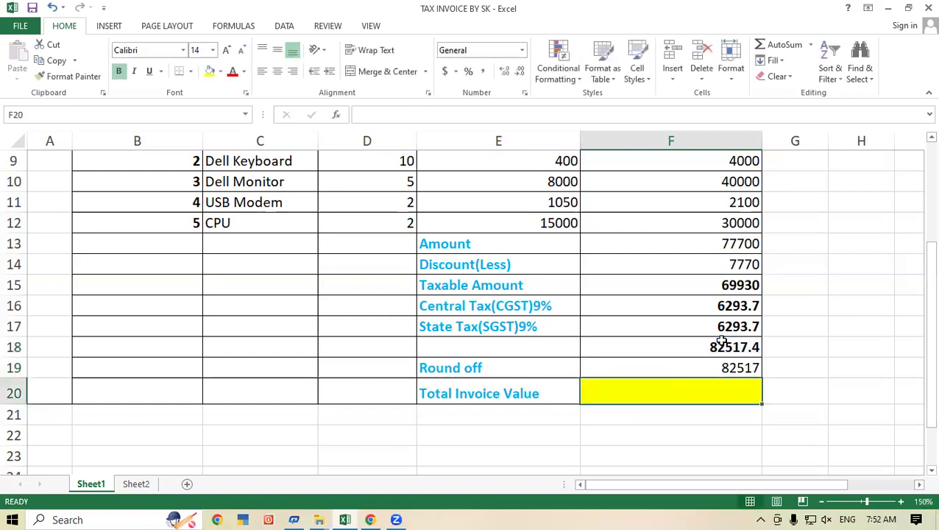
left_click(676, 367)
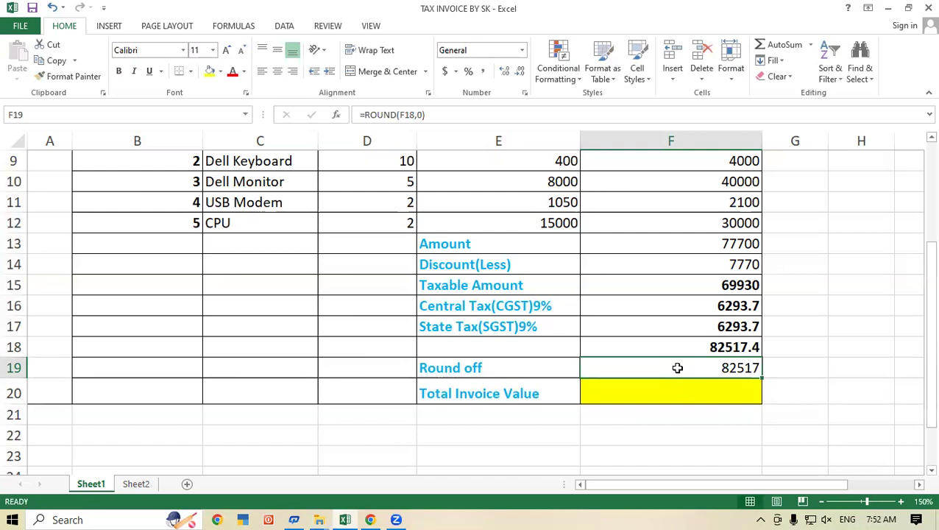
Step: Enter 82517 as the Total Invoice Value in F20
left_click(724, 389)
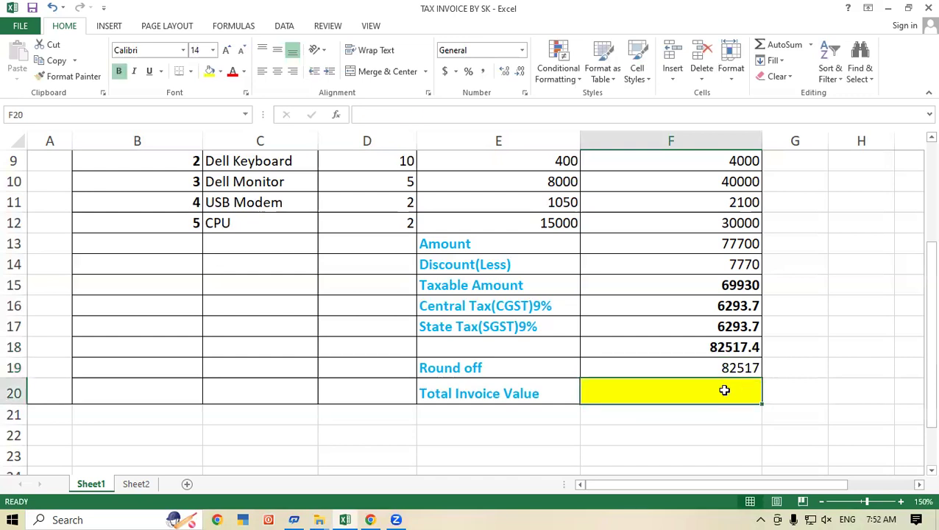
type("82")
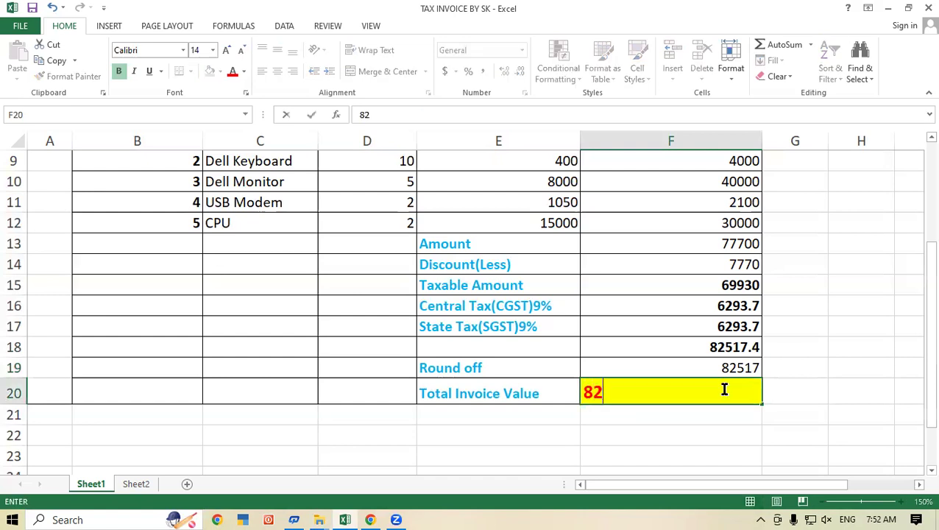
type("517")
key("Return")
left_click(713, 385)
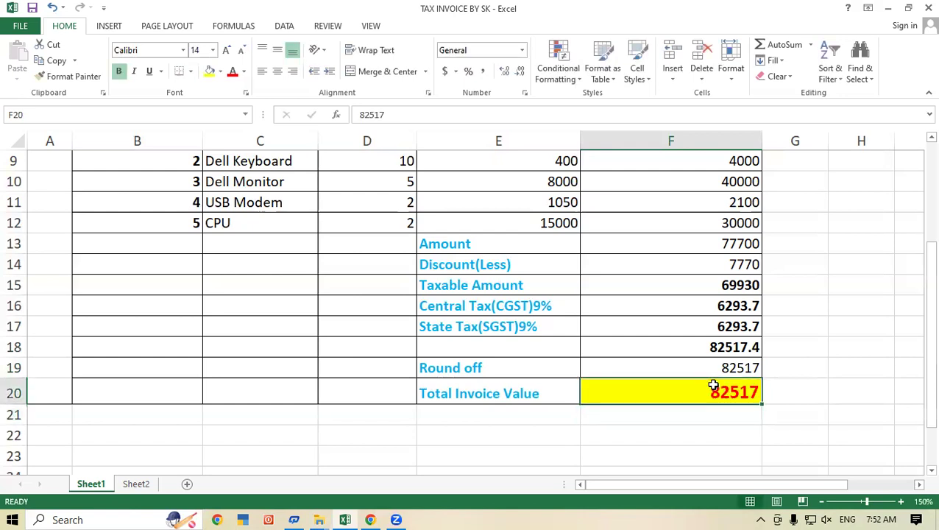